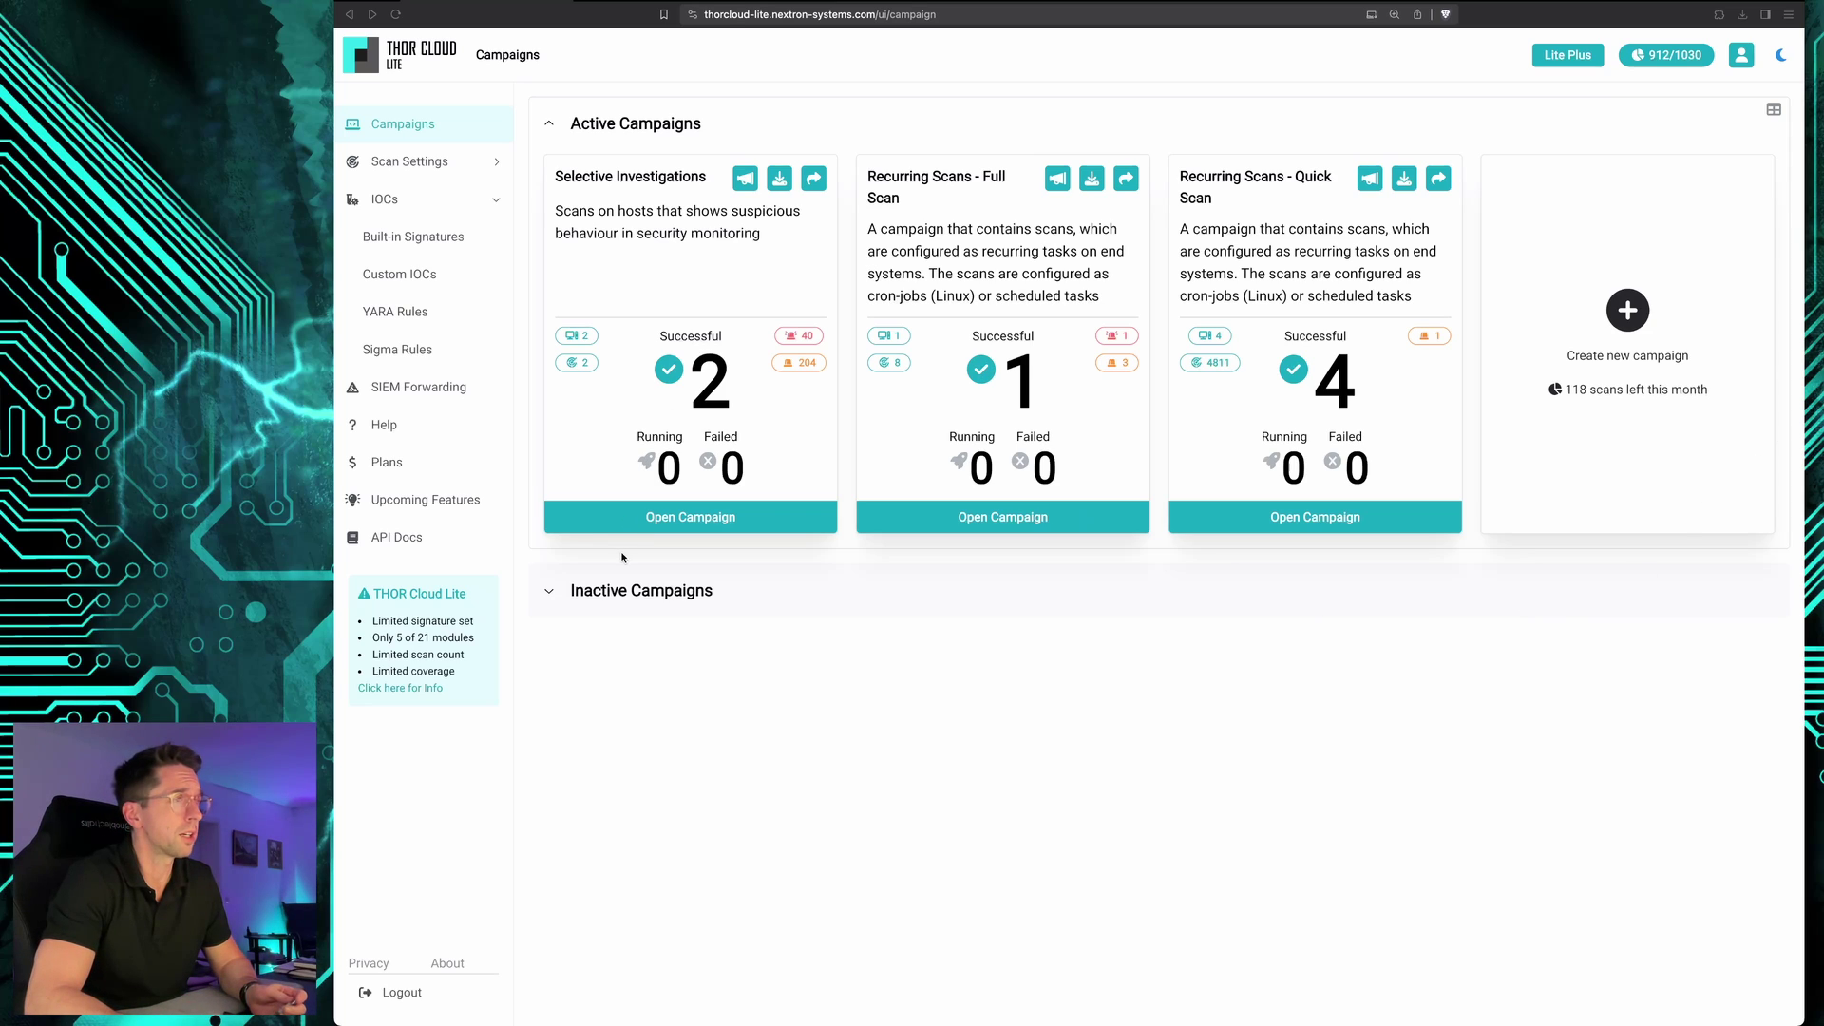
- Open the Selective Investigations campaign and compare its Custom IOCs and Custom YARA sections
{"action": "left_click", "coordinate": [644, 522]}
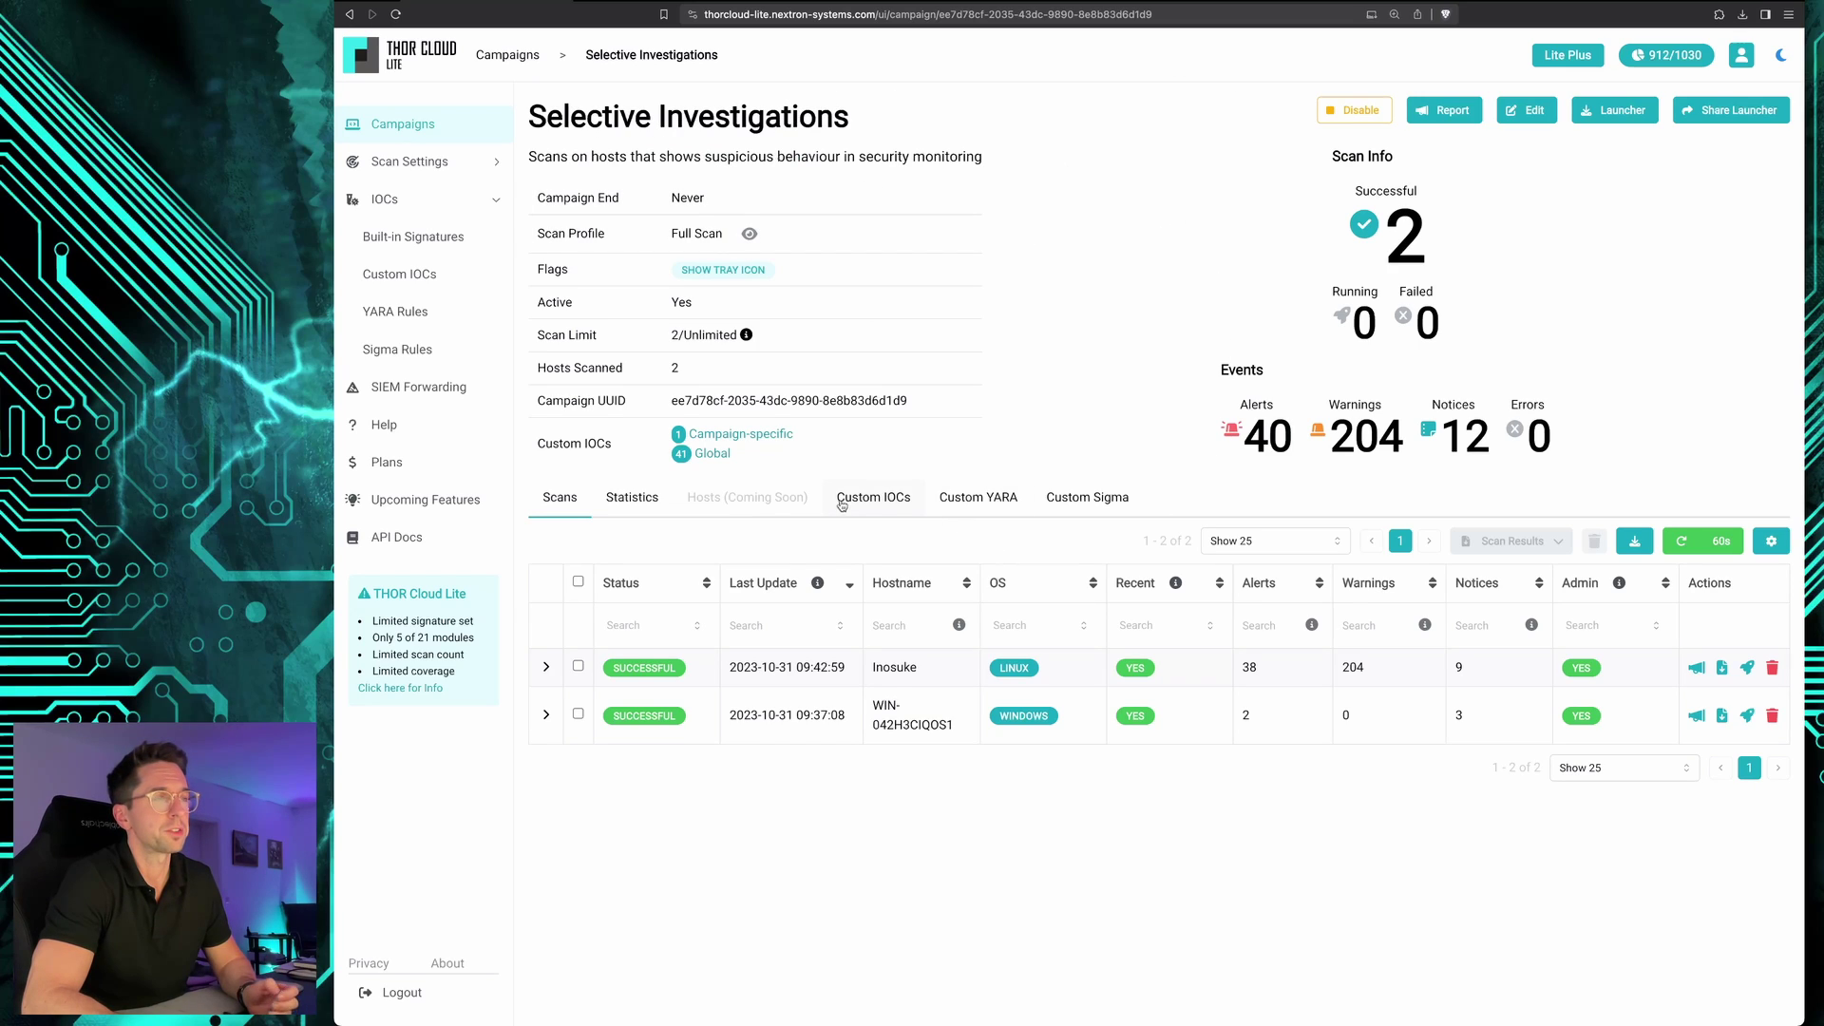
{"action": "left_click", "coordinate": [991, 493]}
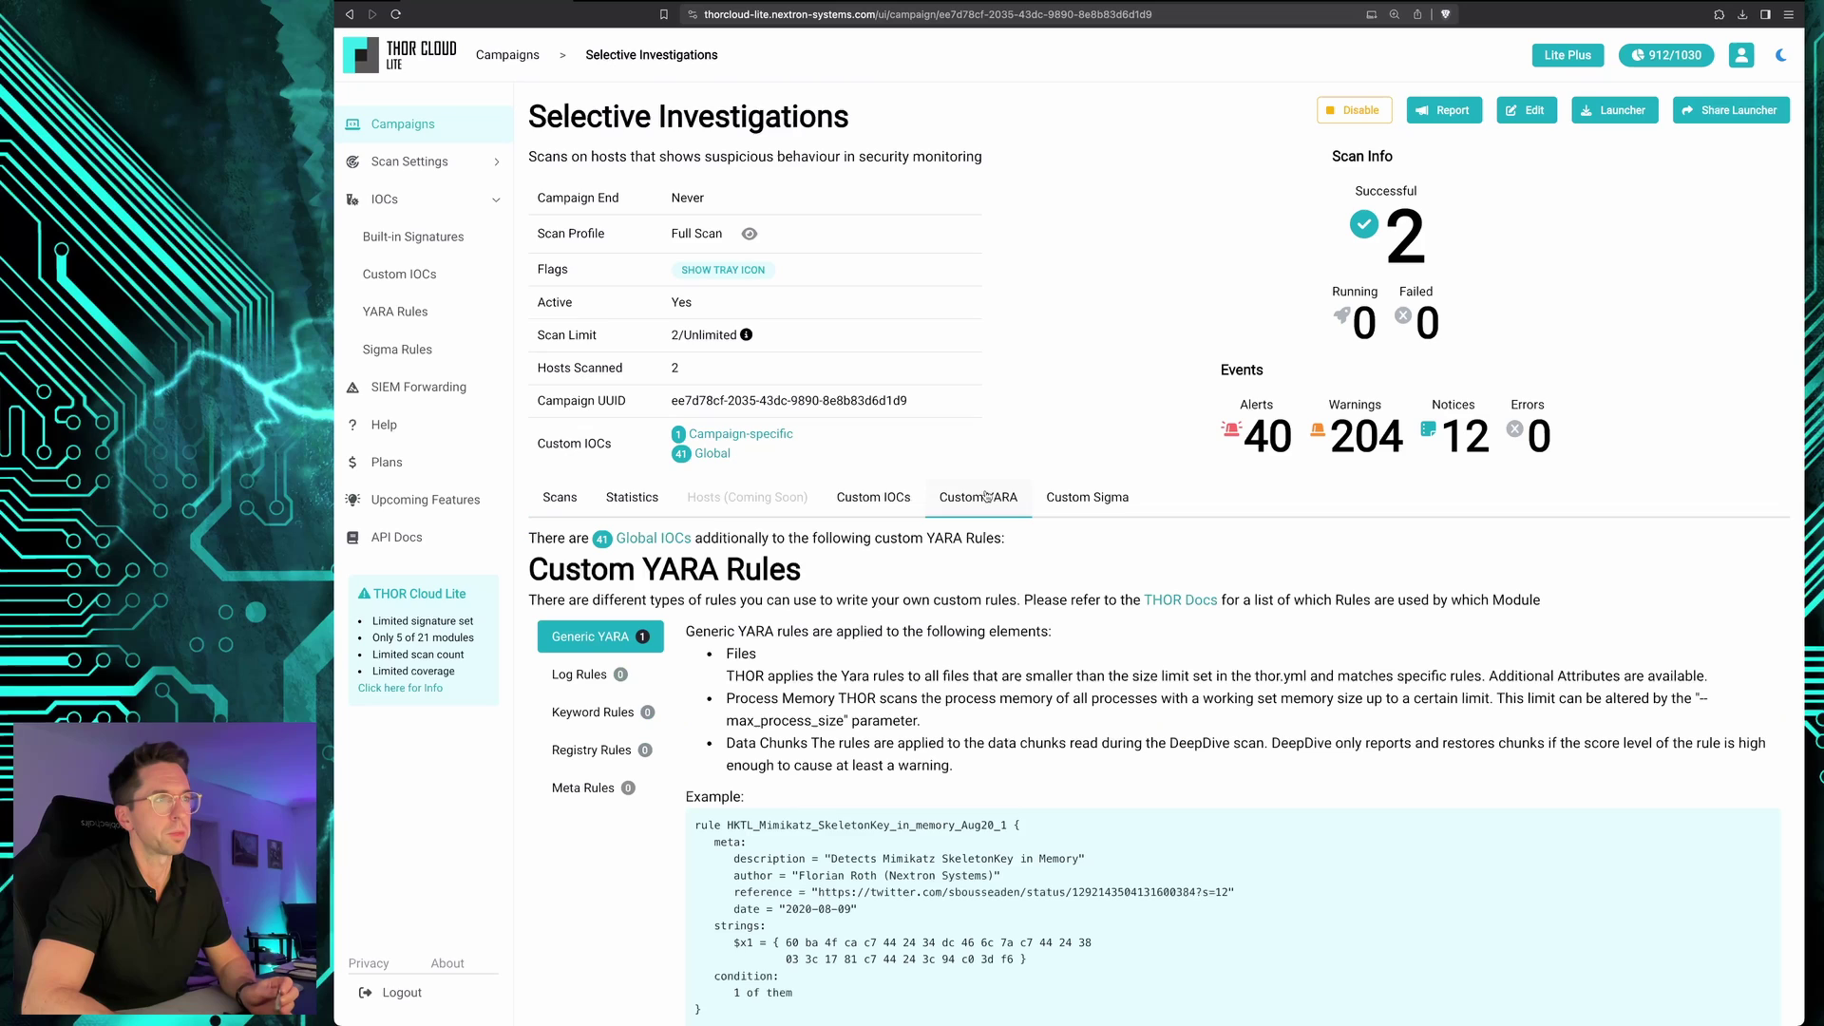
{"action": "left_click", "coordinate": [889, 497]}
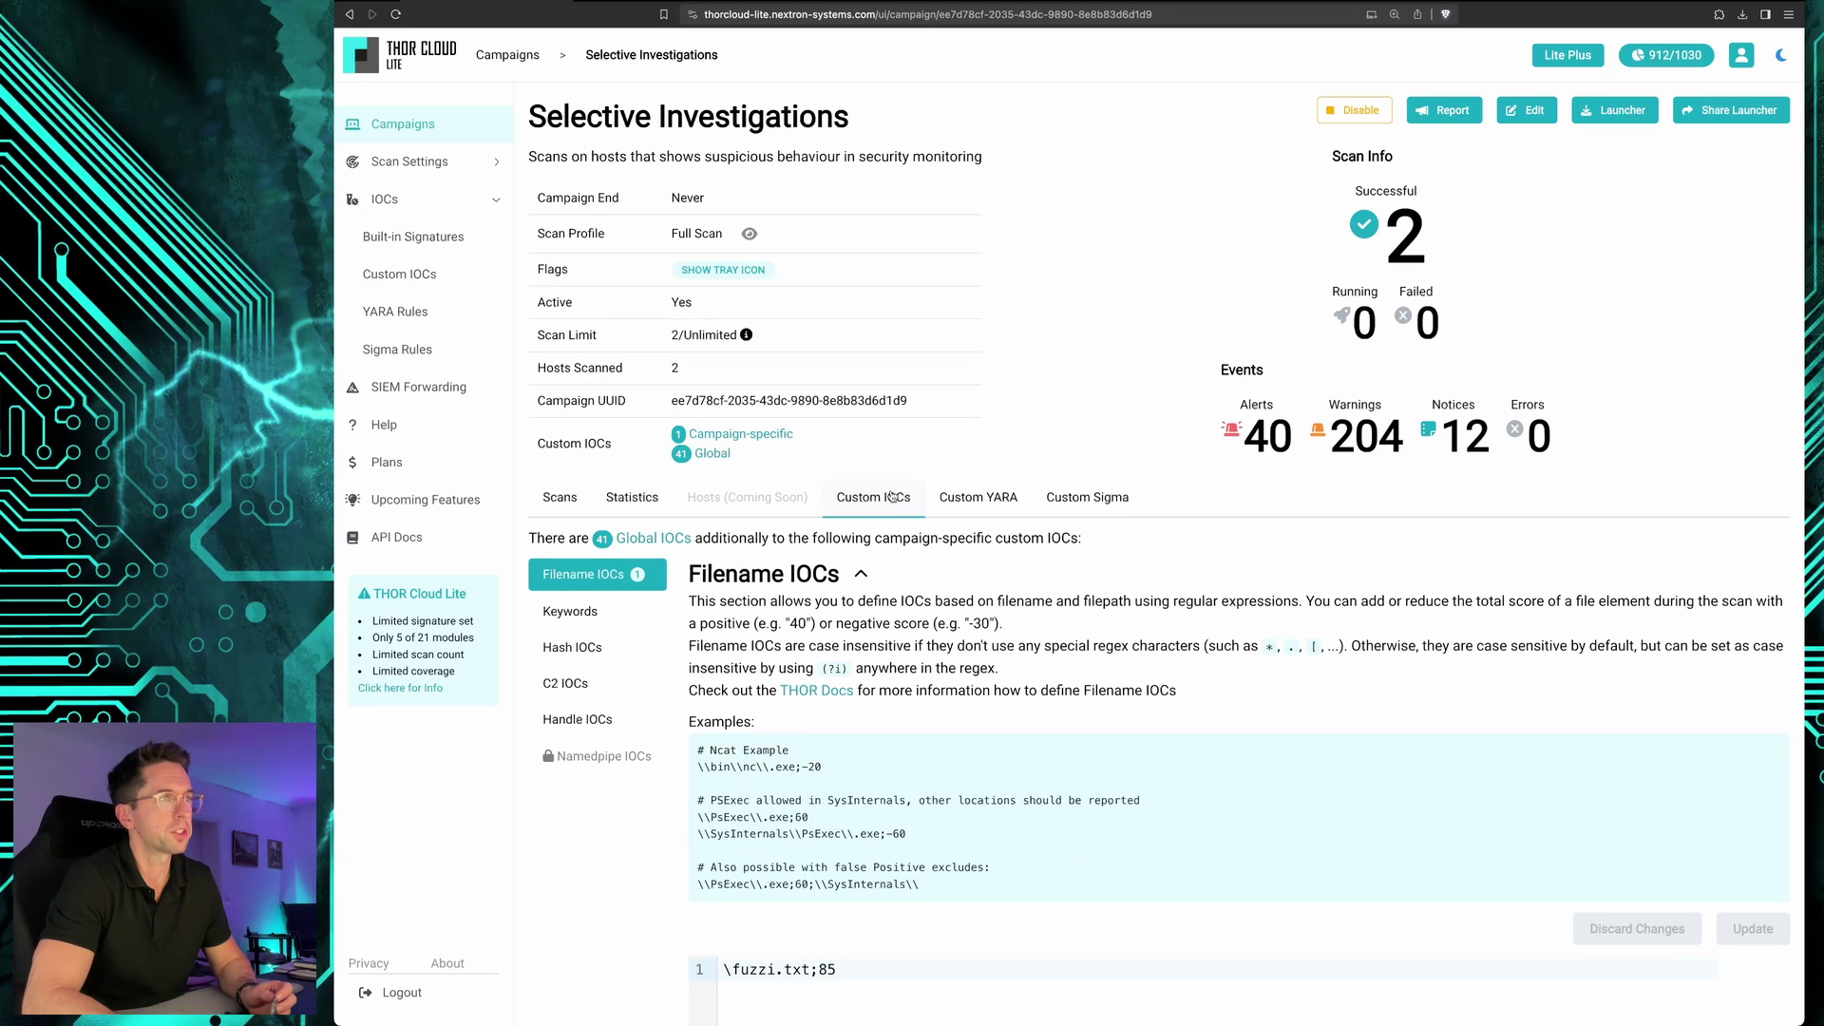
{"action": "left_click", "coordinate": [968, 501]}
{"action": "left_click", "coordinate": [893, 498]}
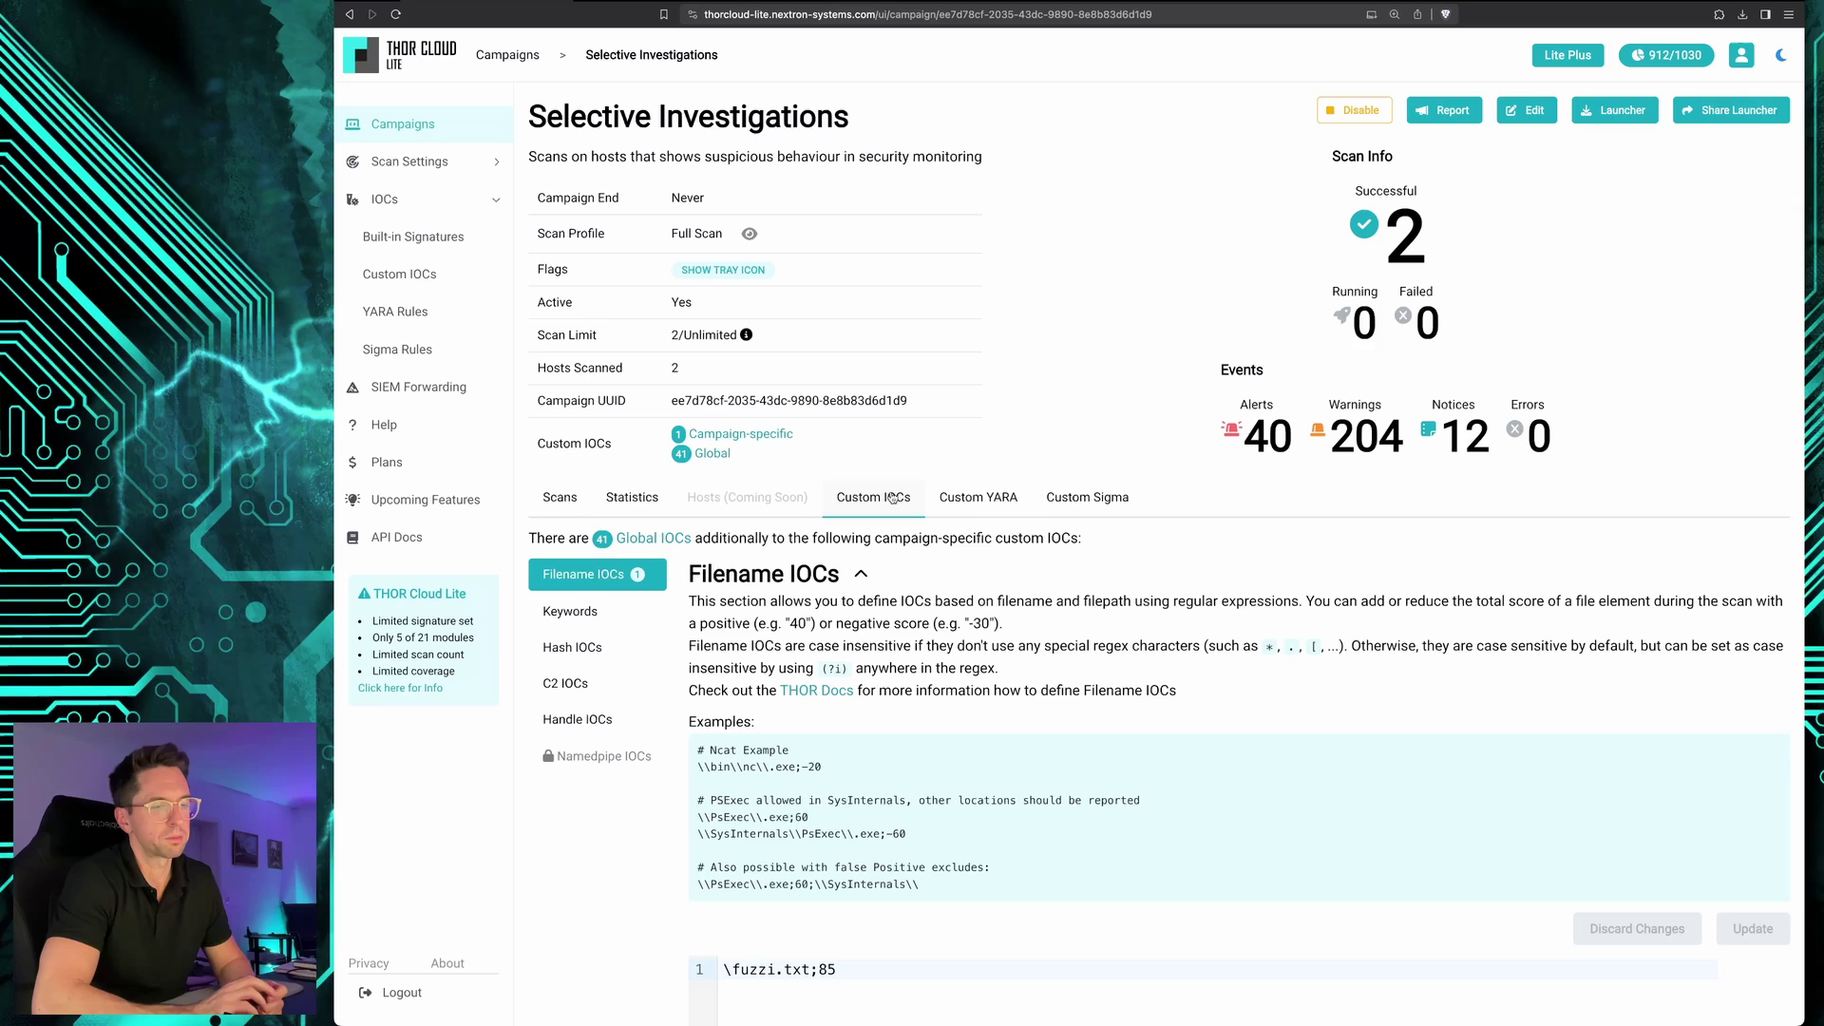
- Cycle through the YARA, Sigma and IOC sections again, finishing on the empty Custom Sigma rules
{"action": "left_click", "coordinate": [1001, 499]}
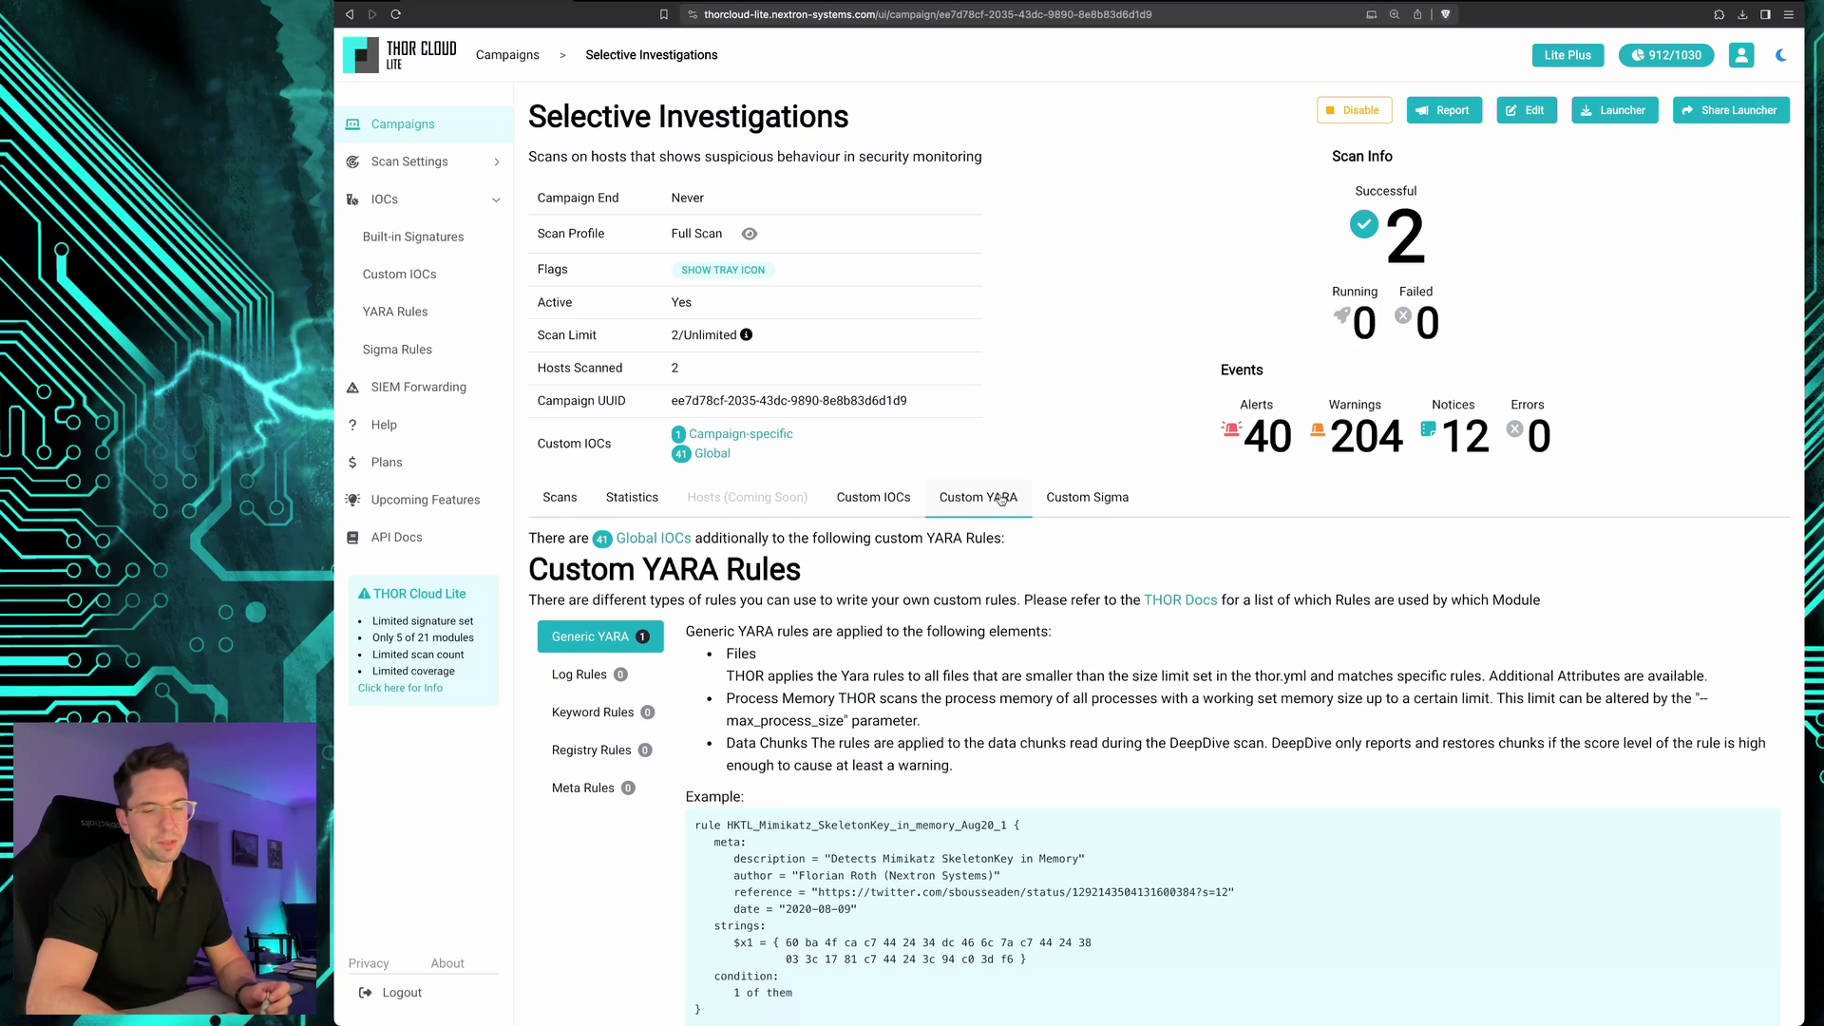
{"action": "left_click", "coordinate": [1062, 504]}
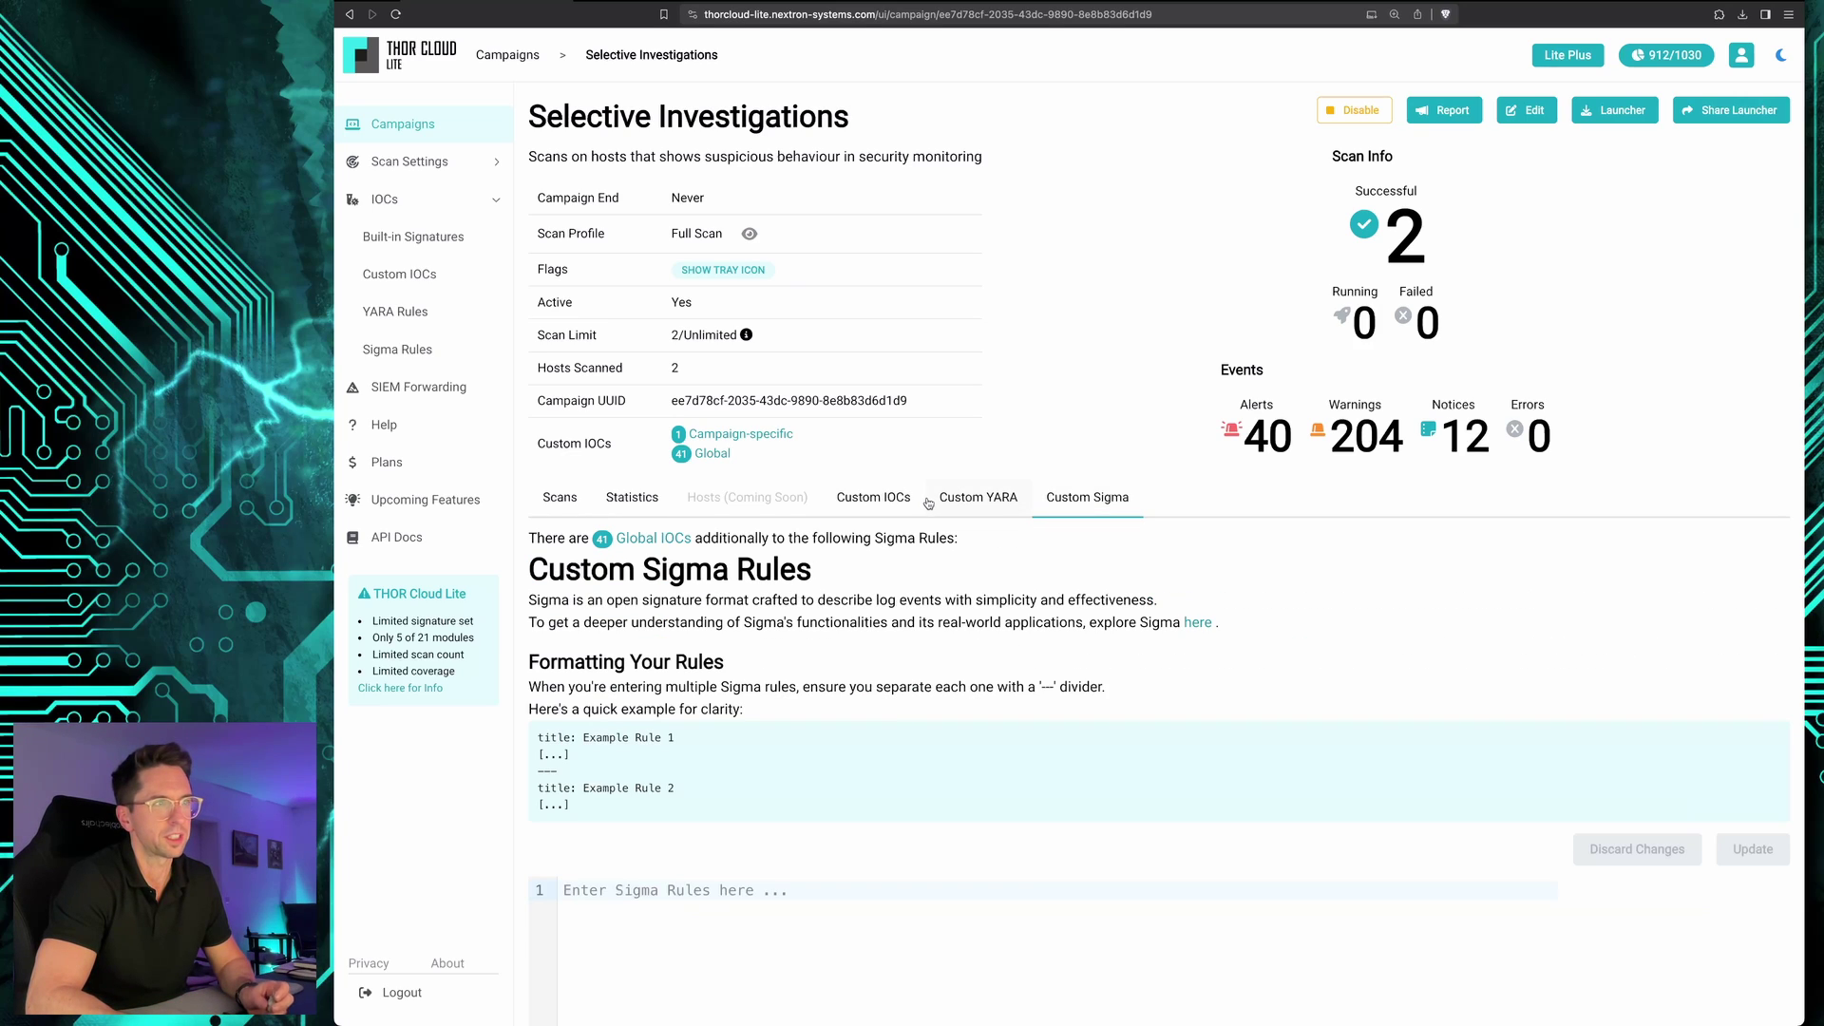
{"action": "left_click", "coordinate": [894, 500]}
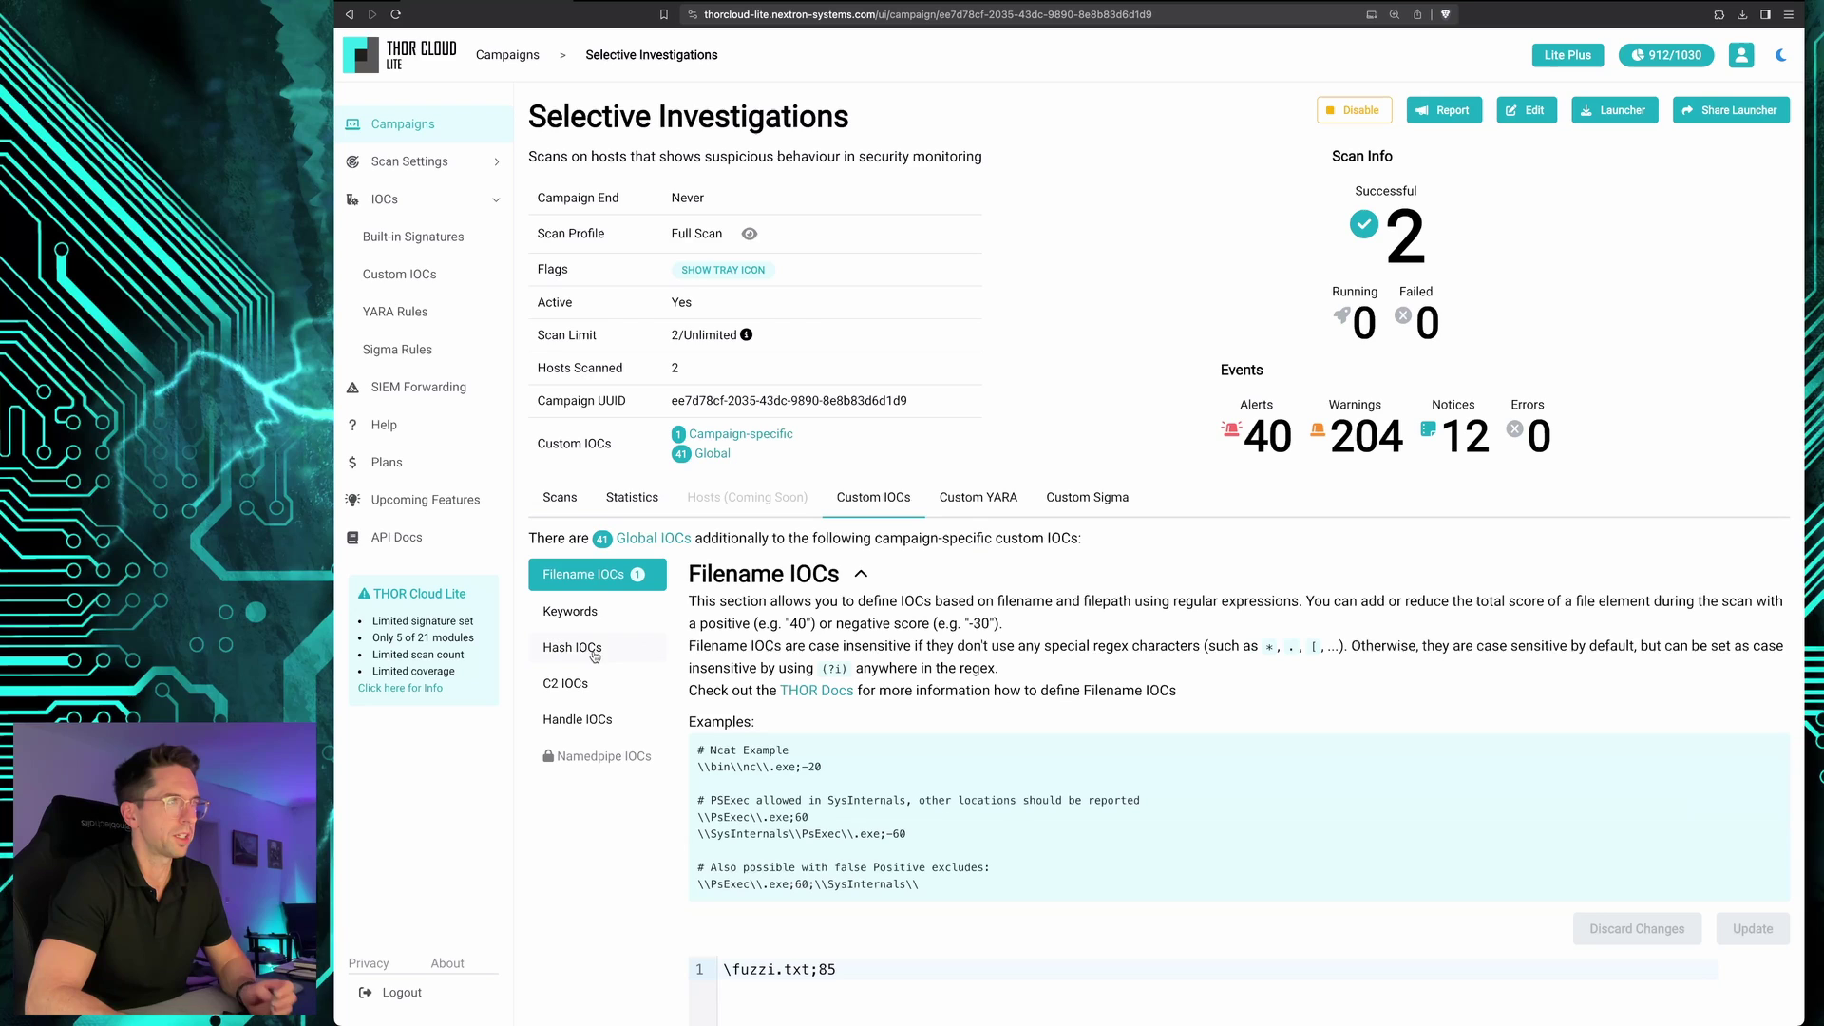
{"action": "left_click", "coordinate": [994, 506]}
{"action": "left_click", "coordinate": [1081, 502]}
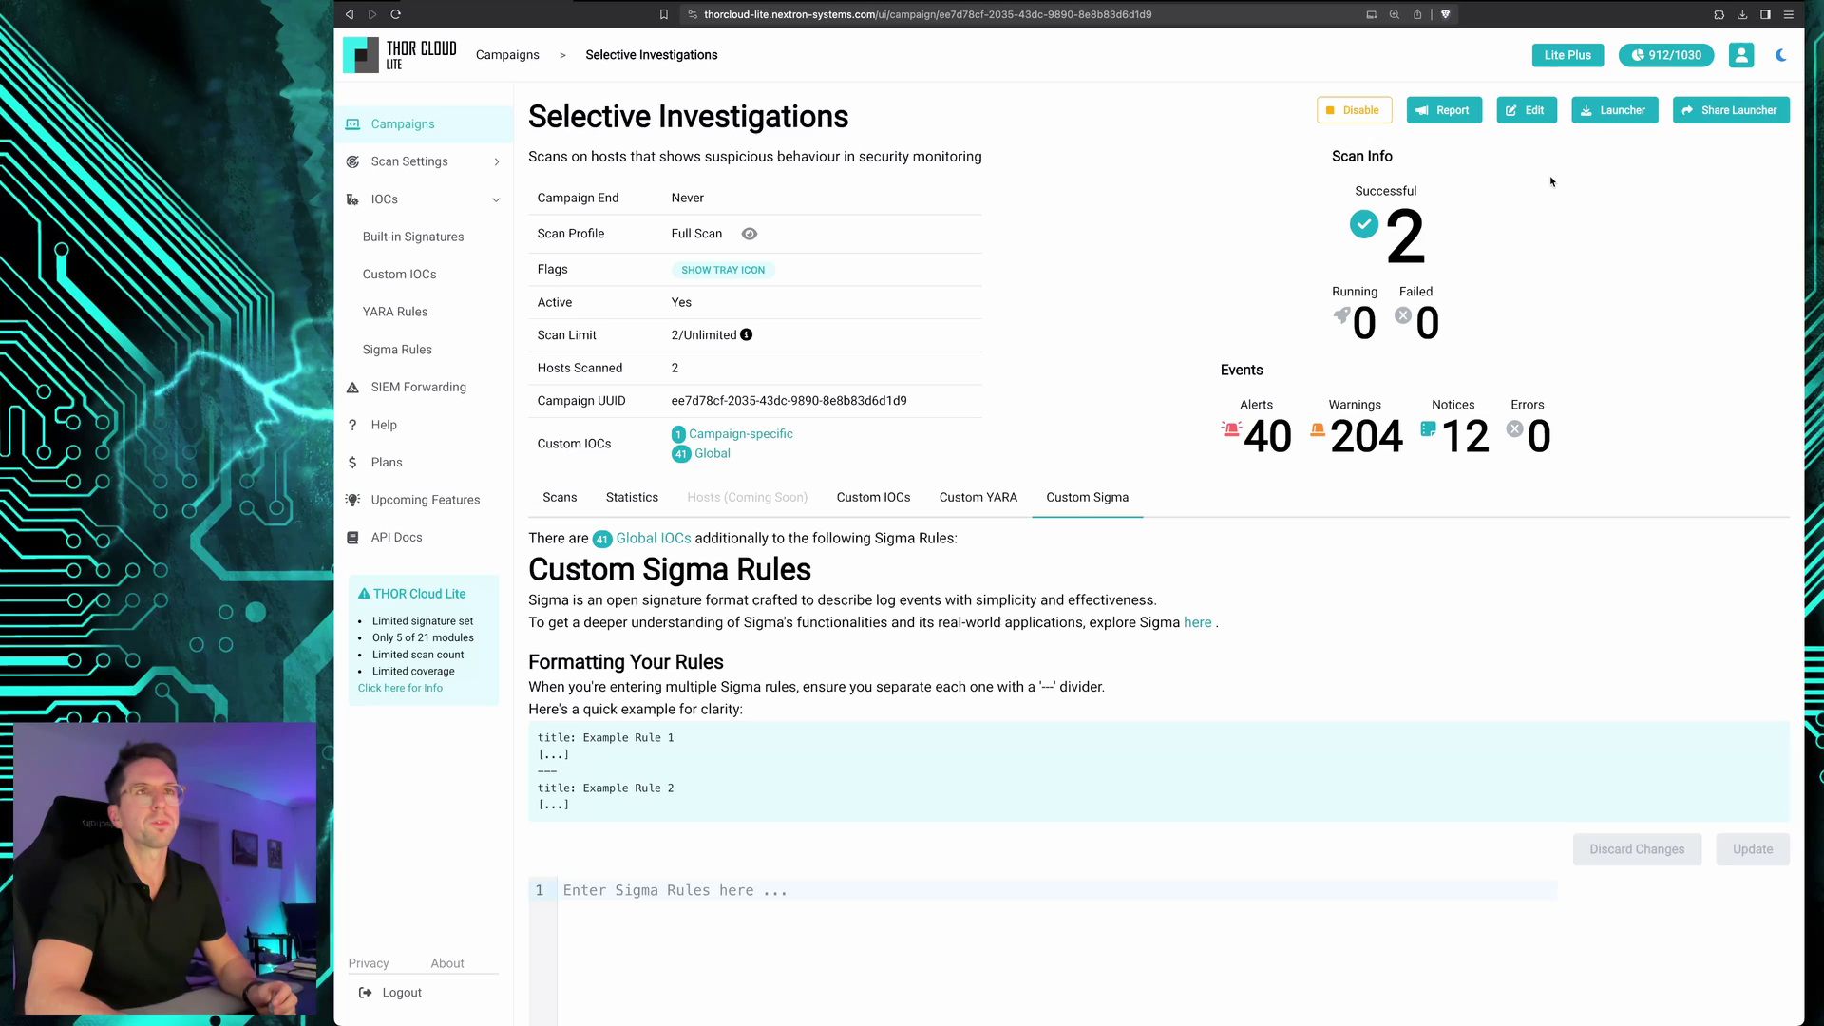
- Download the Windows PowerShell Script launcher (.ps1) from the campaign's Launcher options
{"action": "left_click", "coordinate": [1615, 112]}
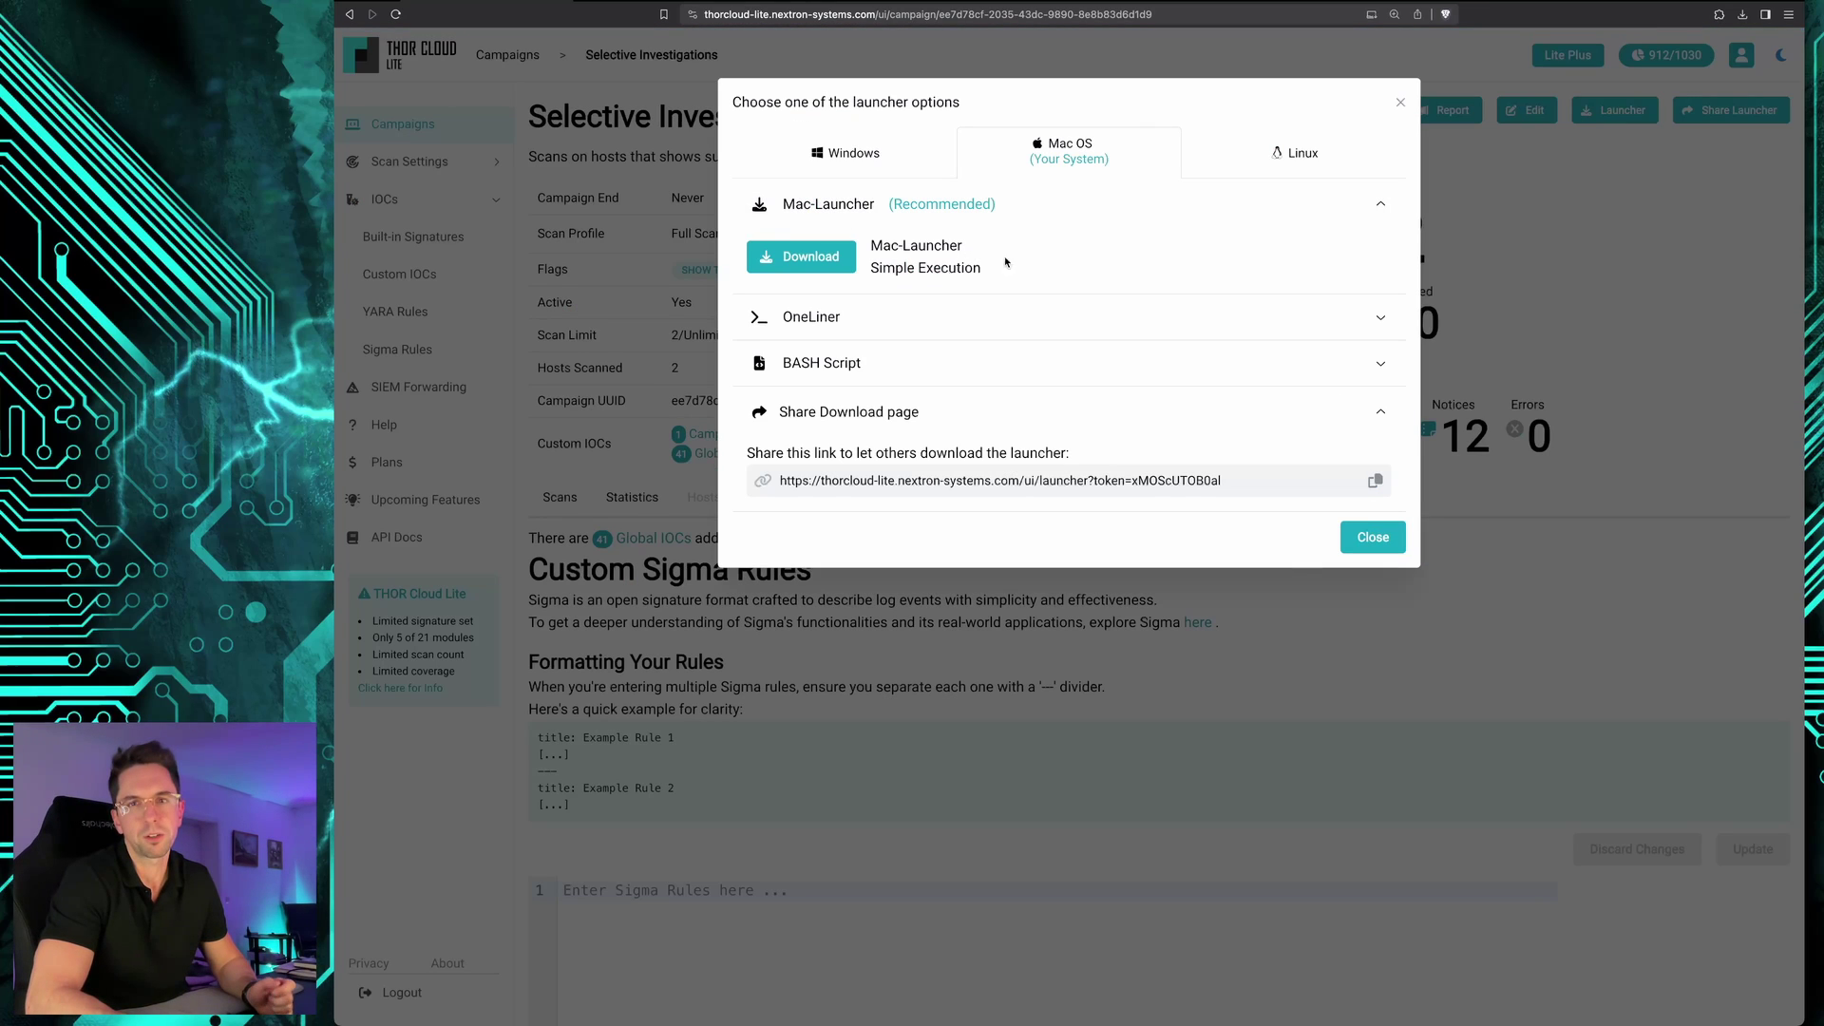
{"action": "left_click", "coordinate": [879, 163]}
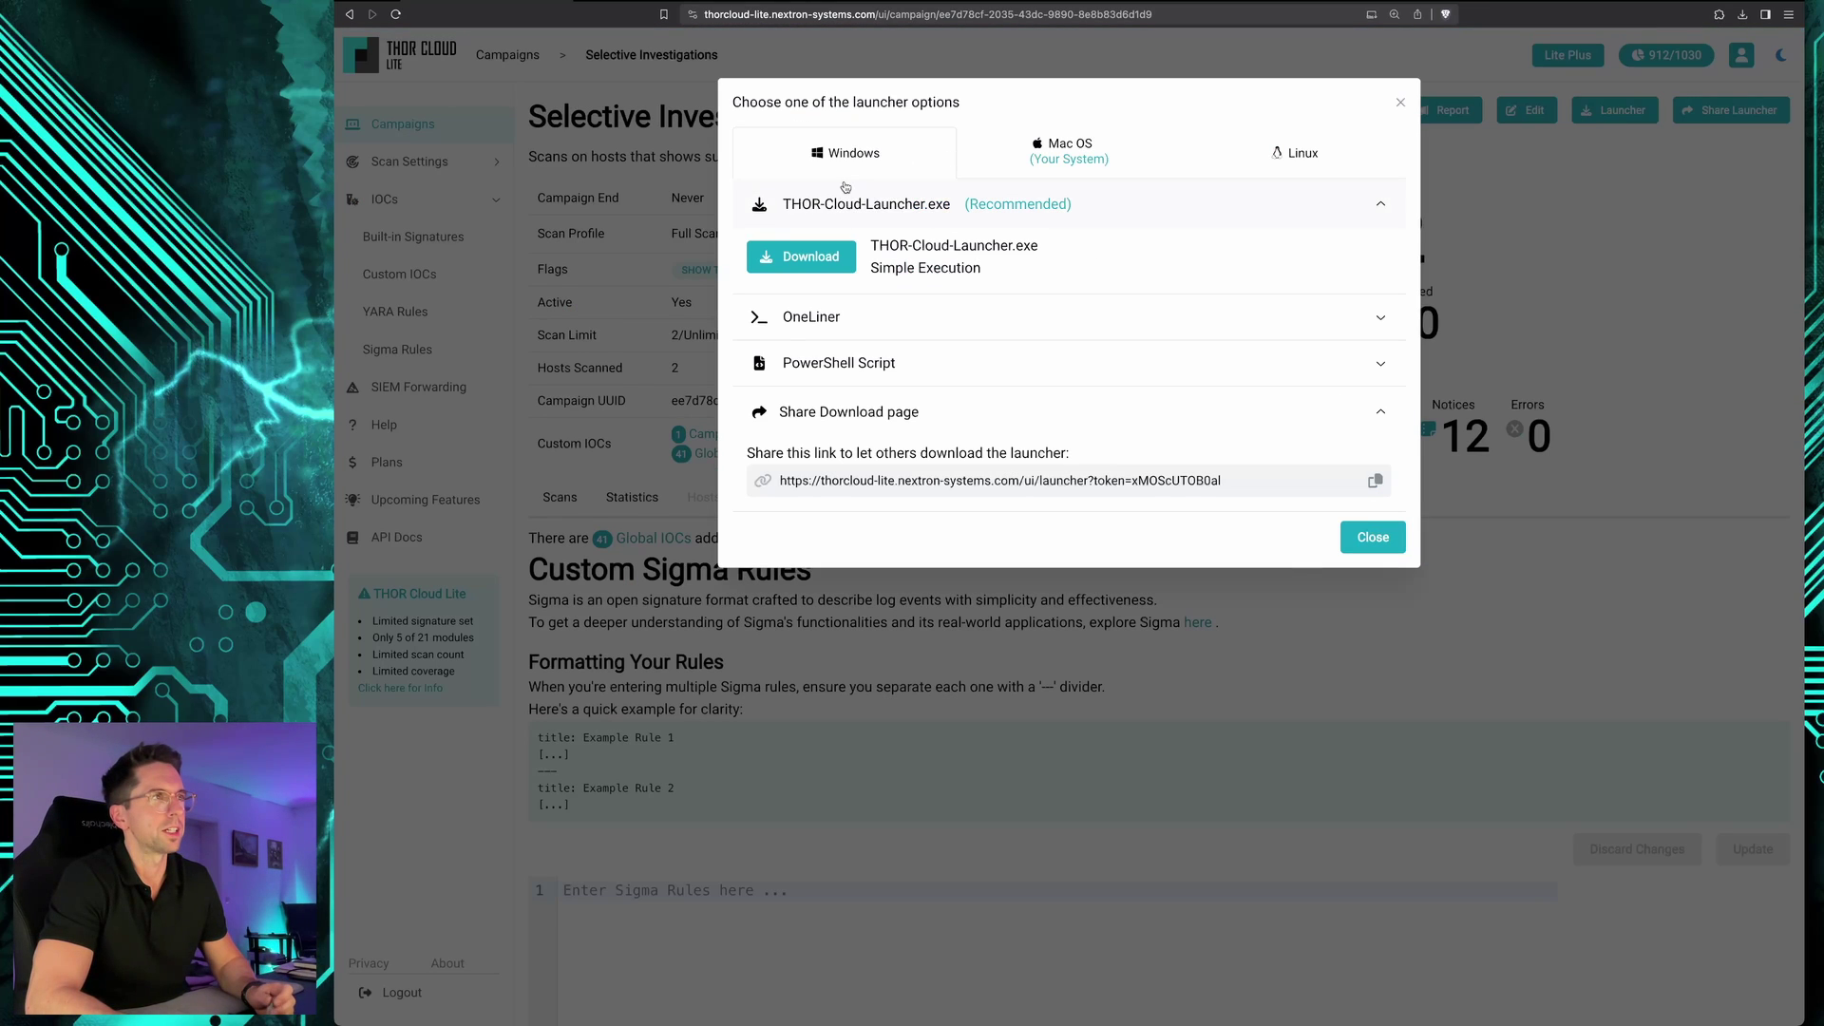
{"action": "left_click", "coordinate": [836, 369]}
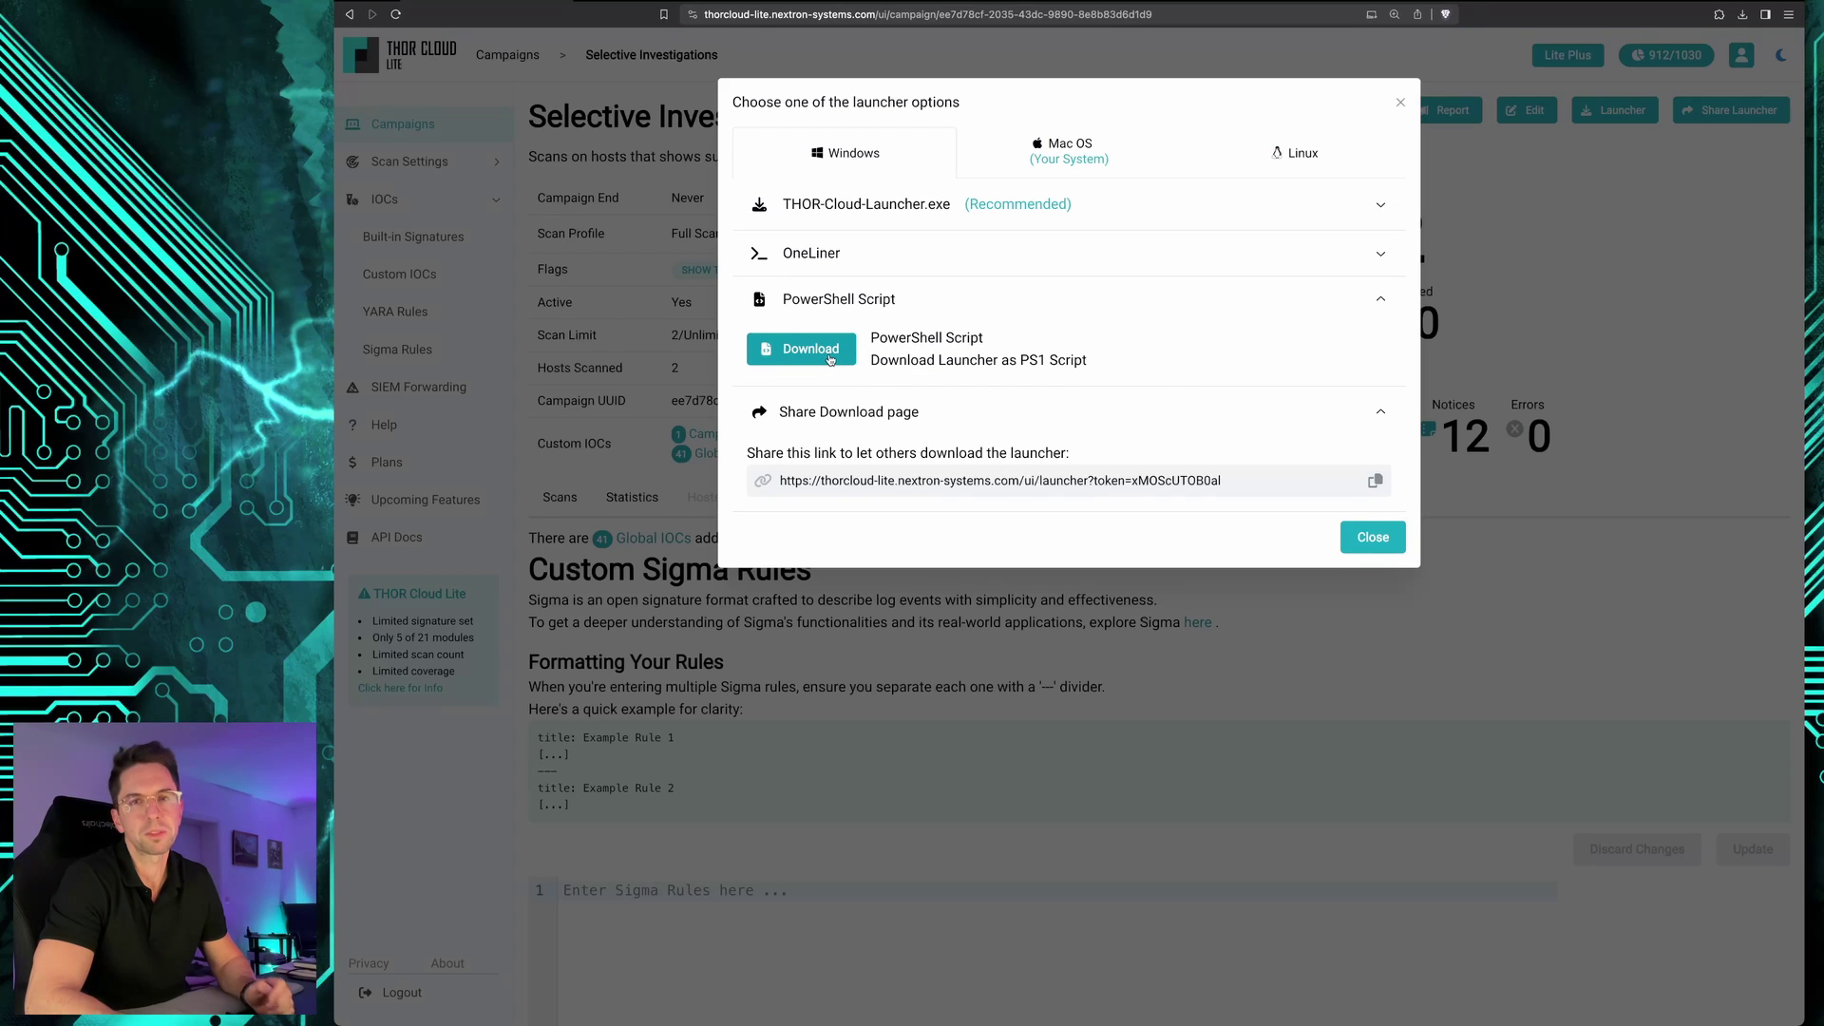
{"action": "left_click", "coordinate": [819, 355]}
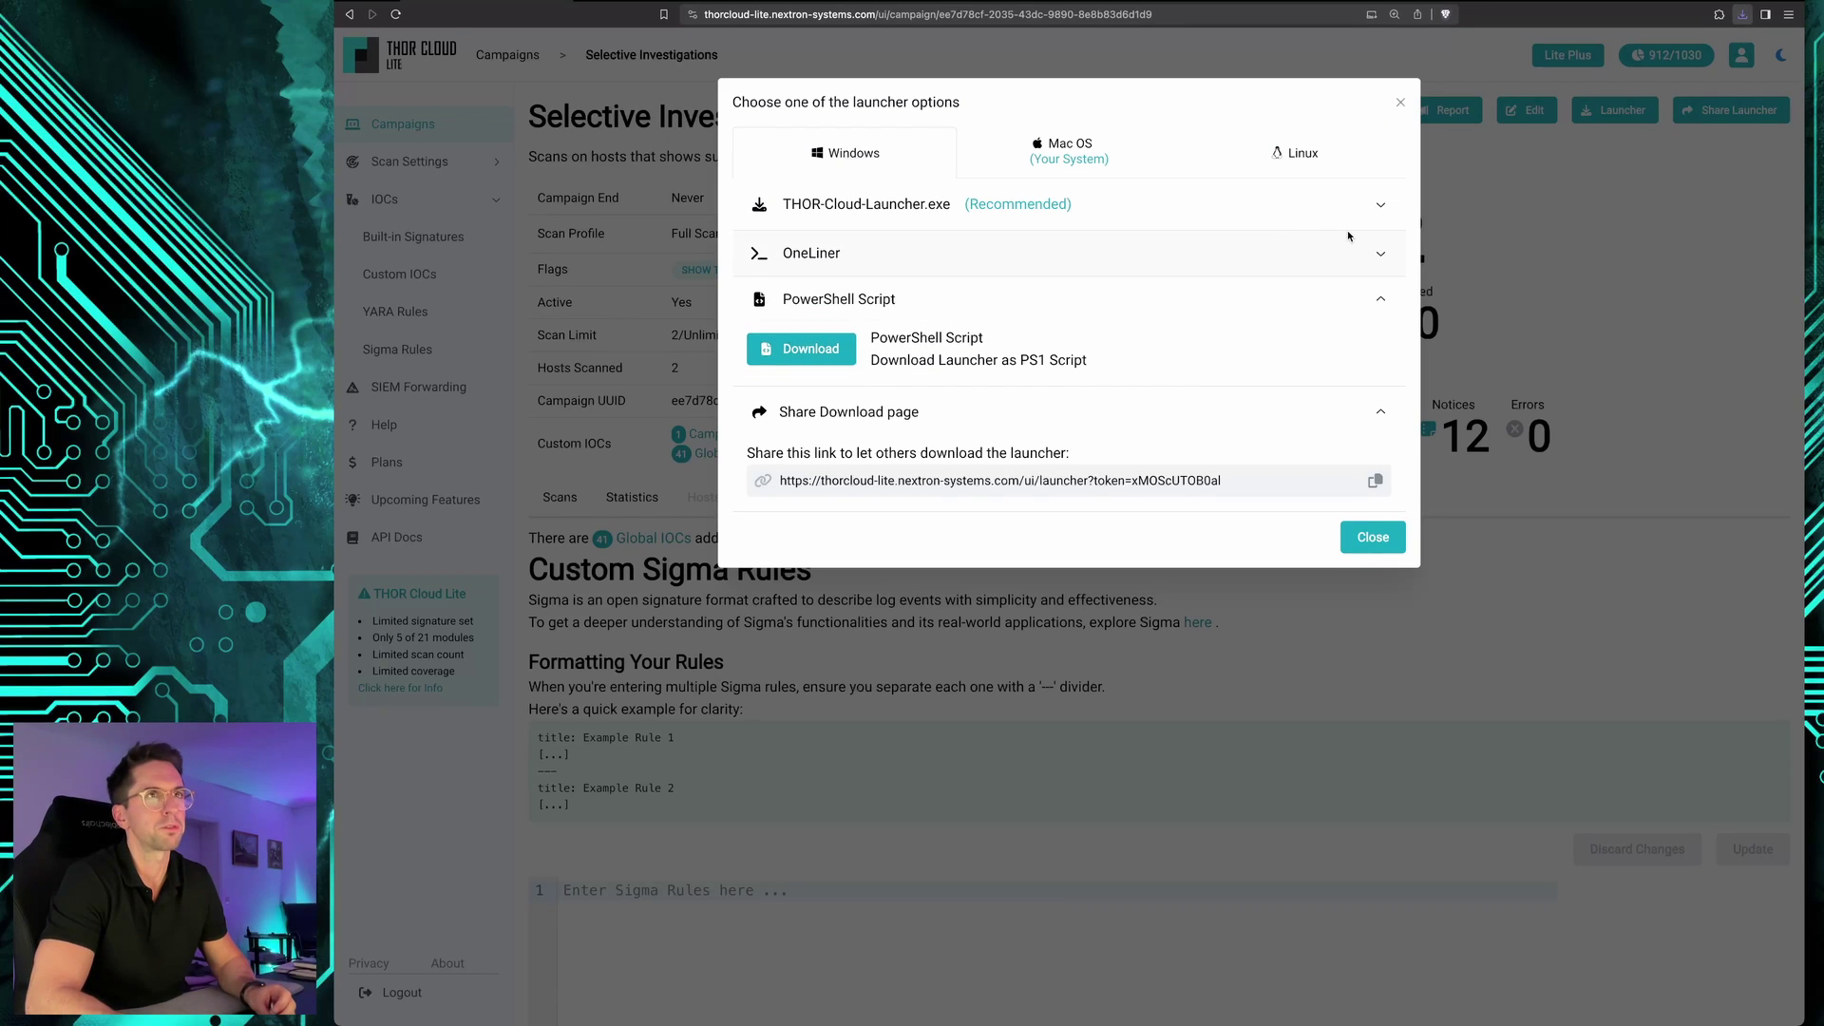
{"action": "left_click", "coordinate": [1435, 239]}
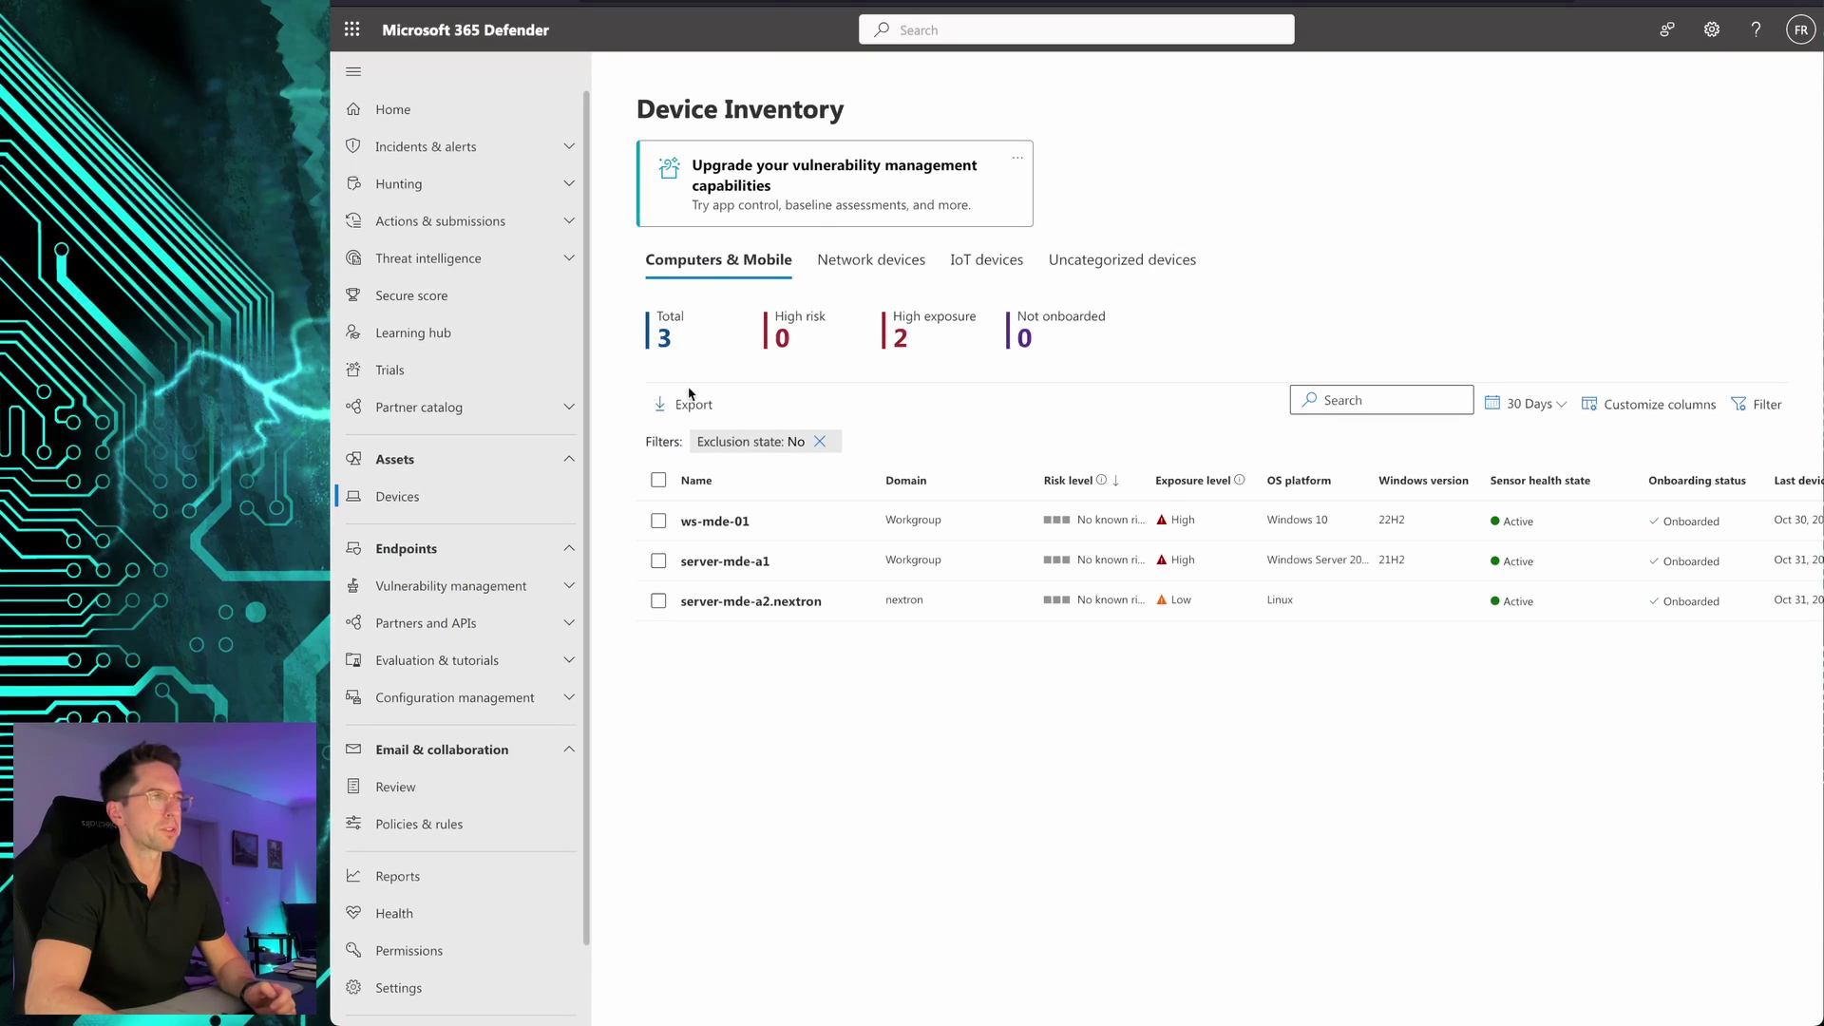
- From Device Inventory, open server-mde-a1 and initiate a live response session on it
{"action": "left_click", "coordinate": [725, 561]}
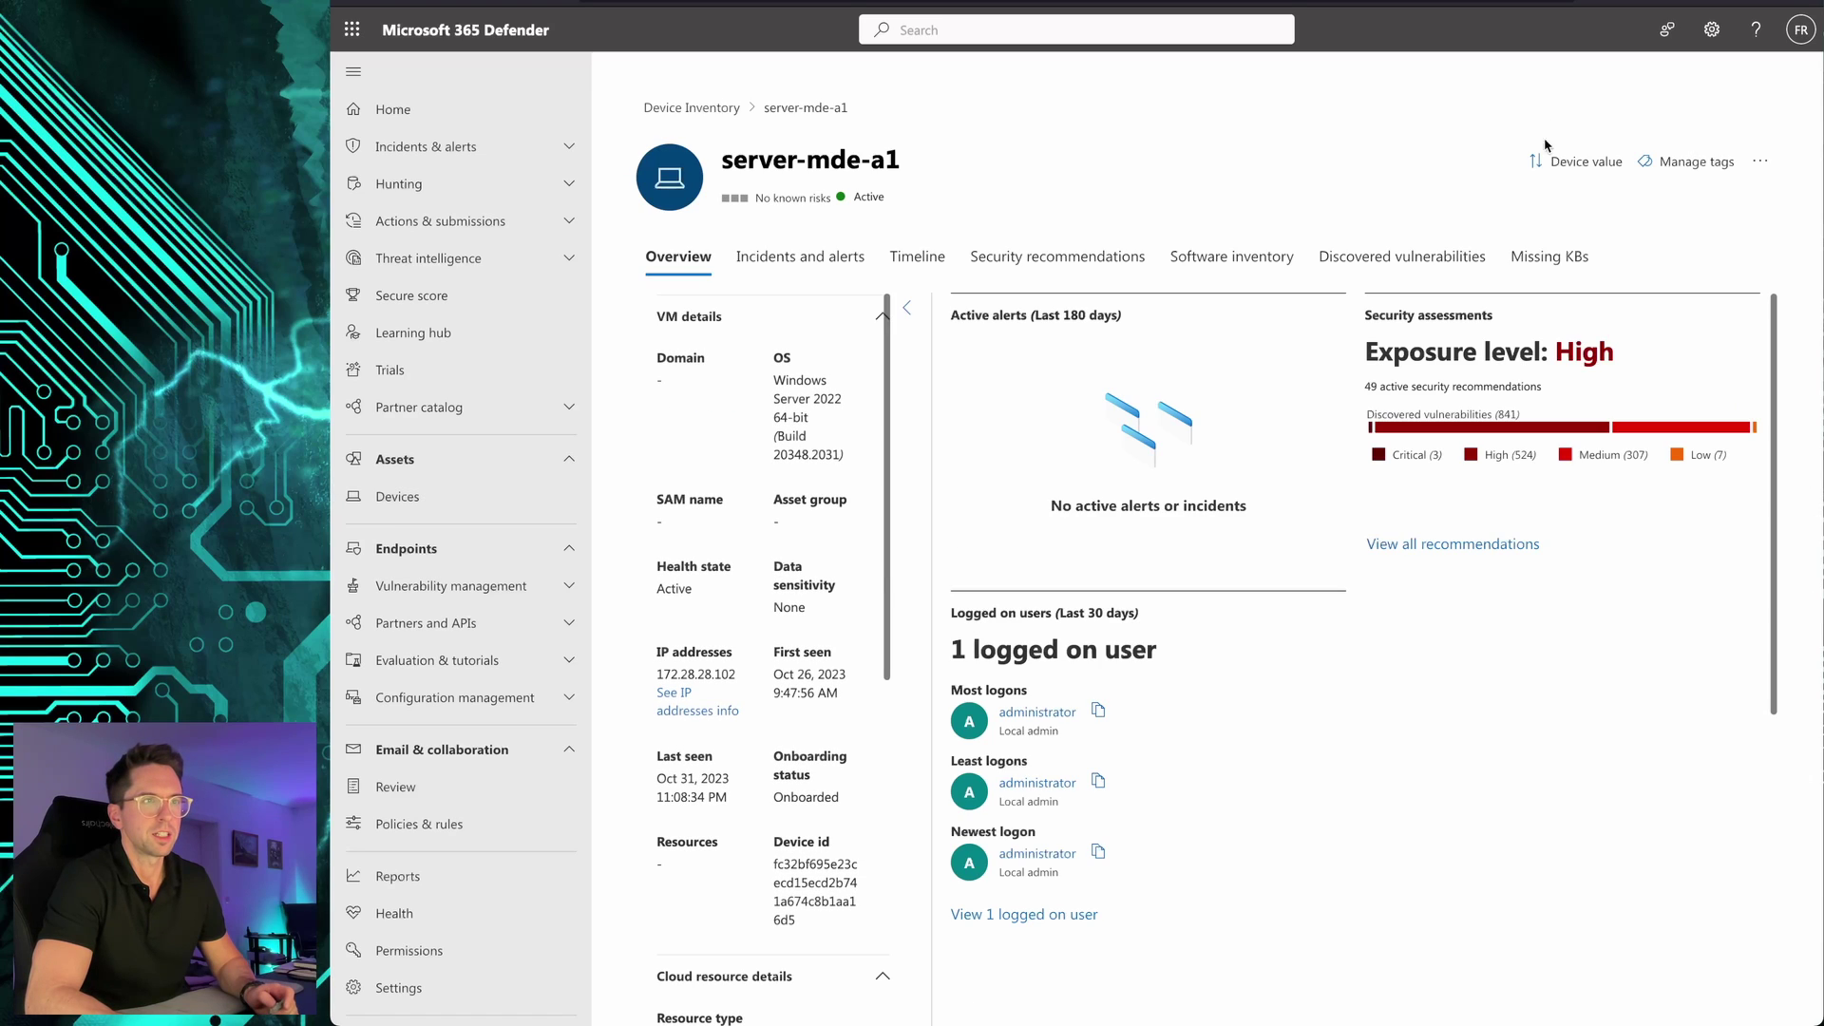
{"action": "left_click", "coordinate": [1759, 172]}
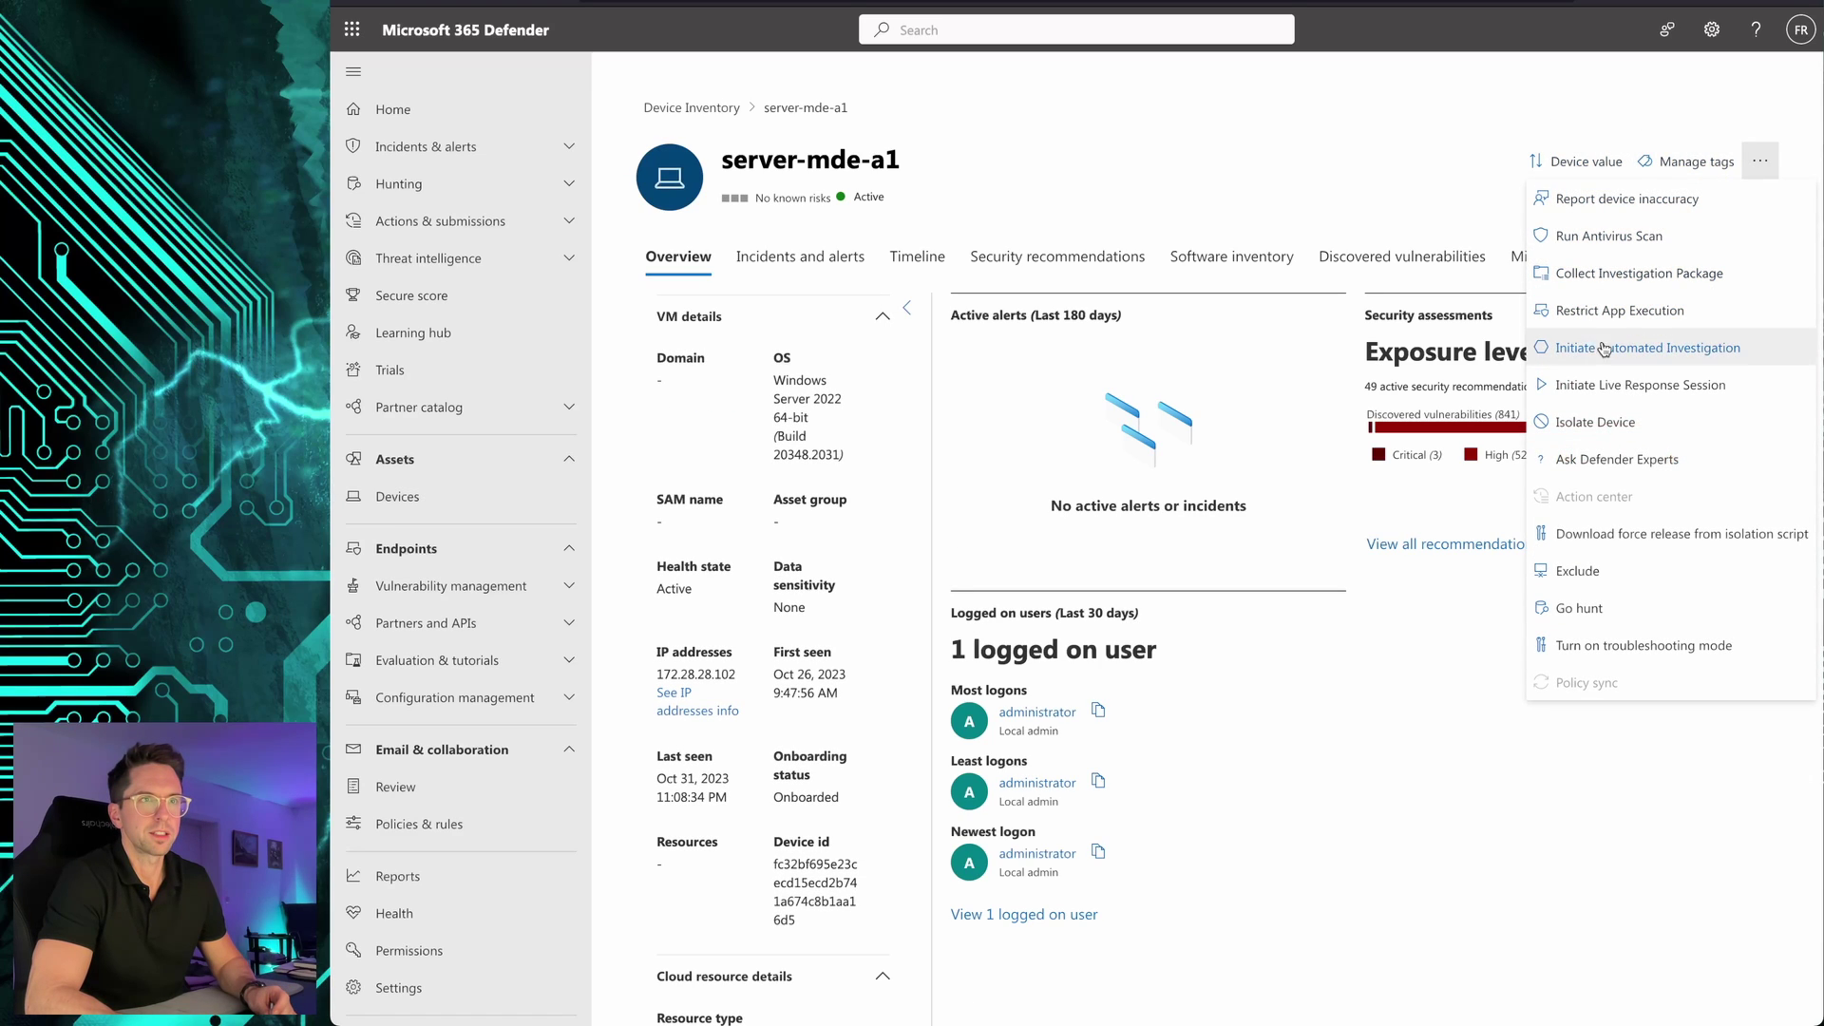
{"action": "left_click", "coordinate": [1650, 388]}
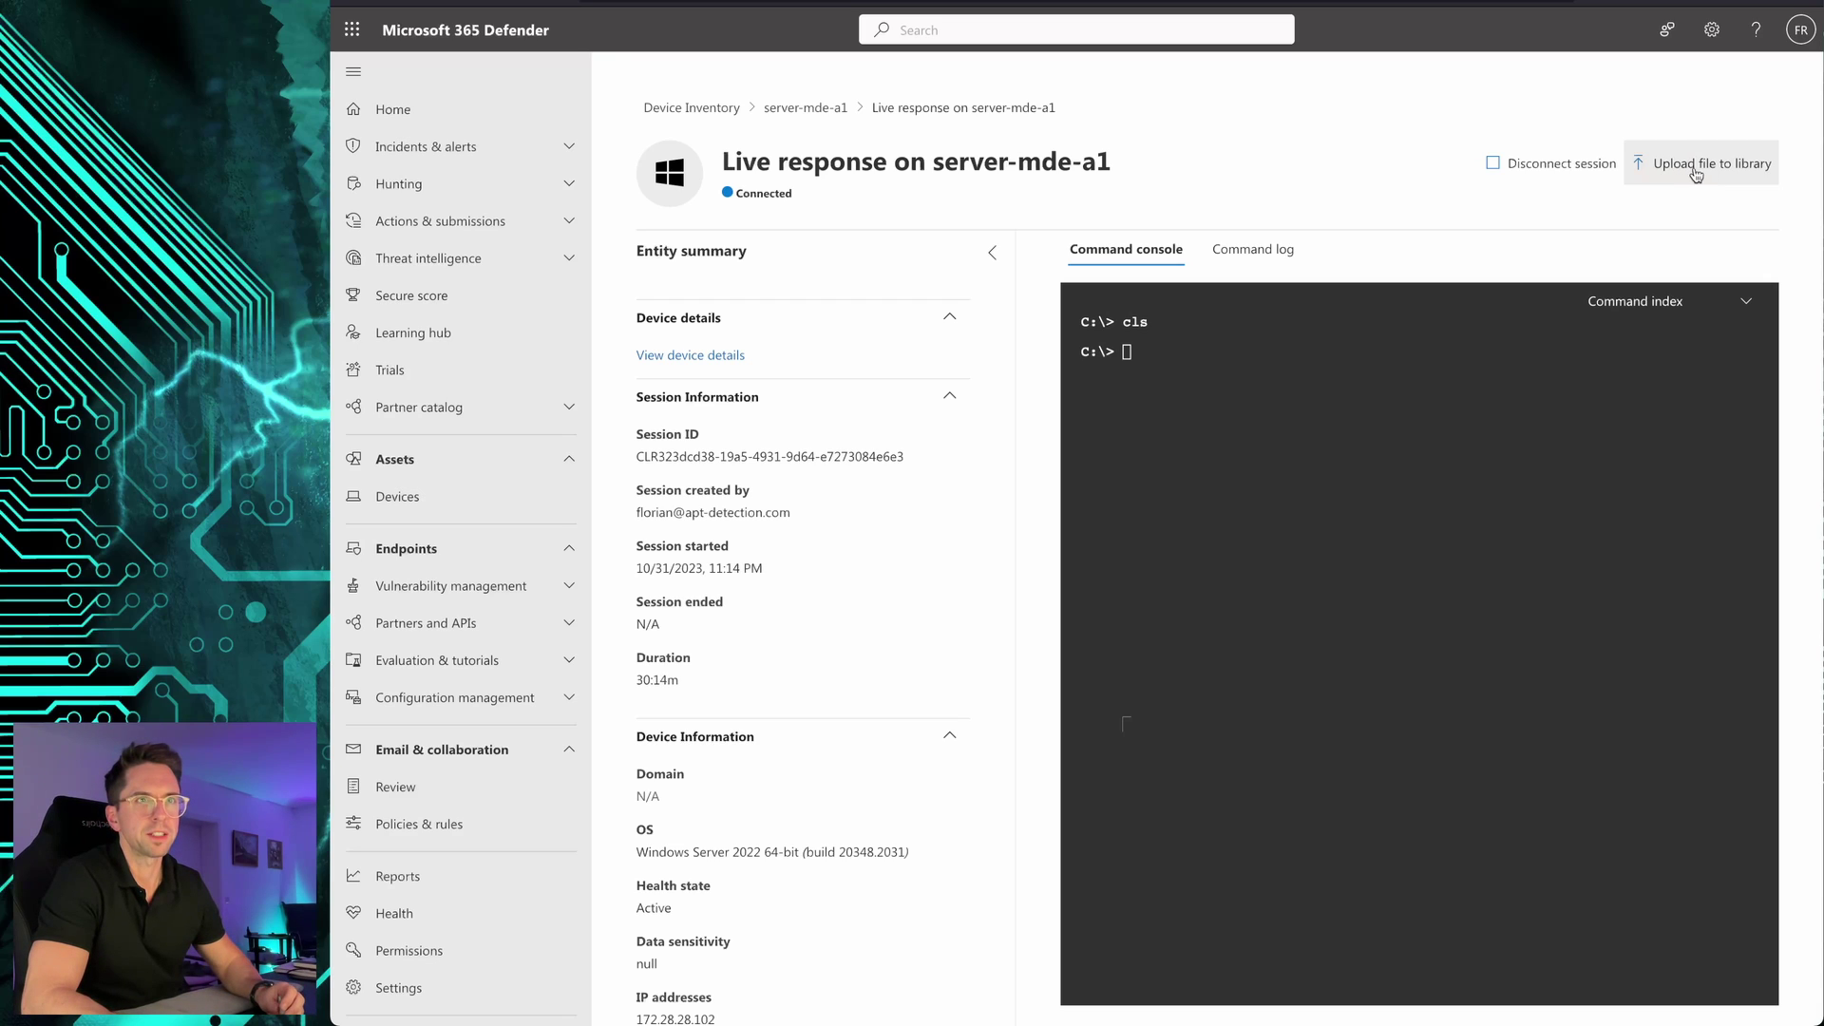
- Upload thor-launcher.ps1 to the library, described as 'THOR Cloud Lite Launcher', with Overwrite file enabled
{"action": "left_click", "coordinate": [1697, 175]}
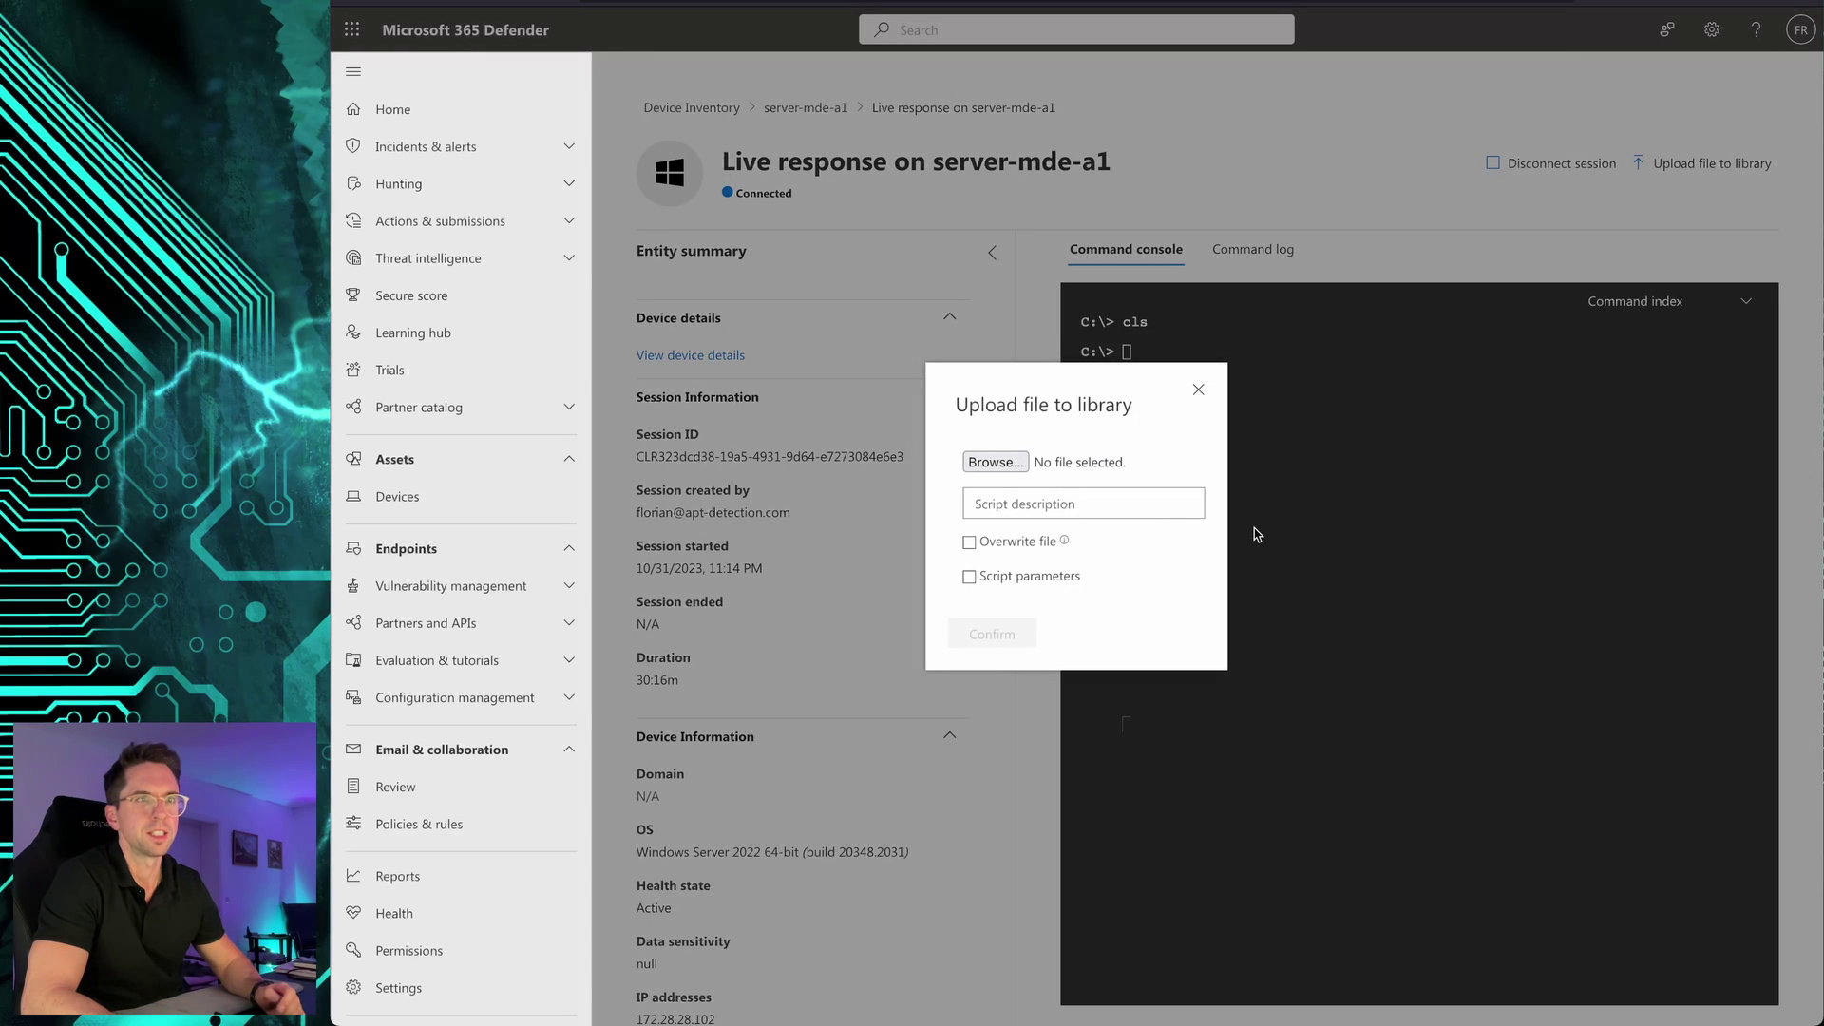
{"action": "left_click", "coordinate": [994, 464]}
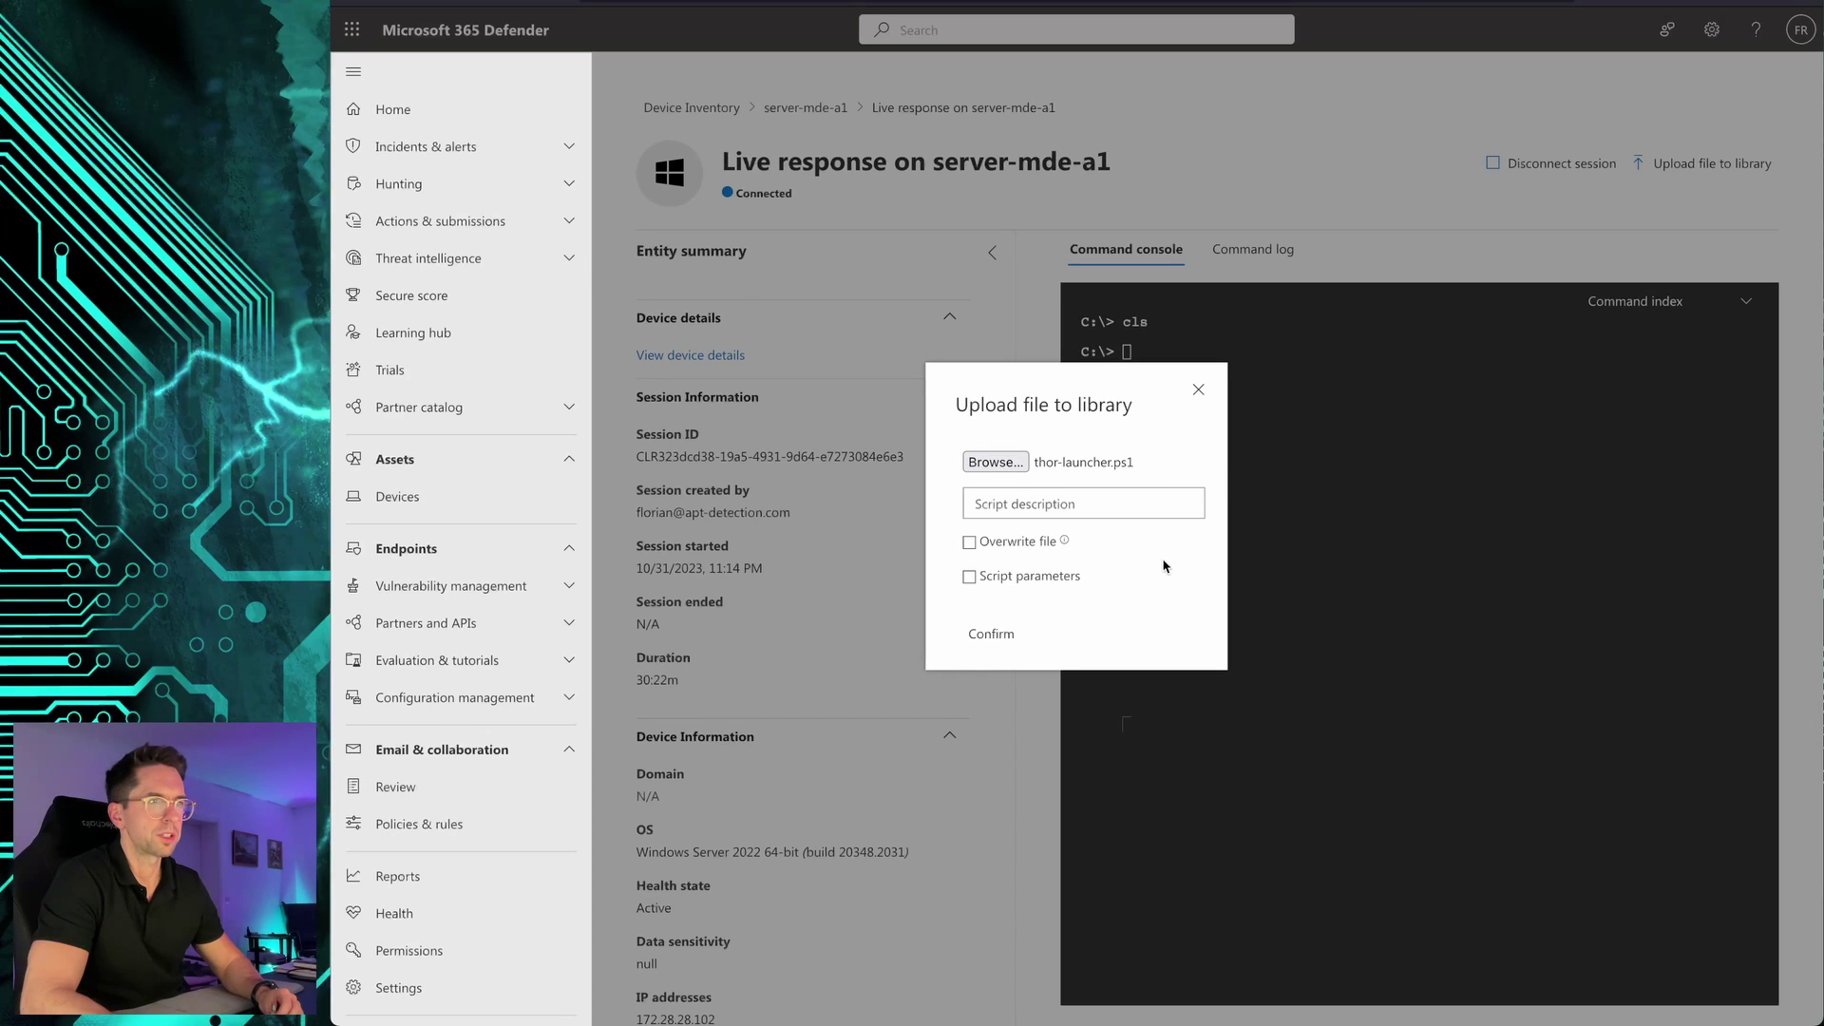
{"action": "left_click", "coordinate": [986, 508]}
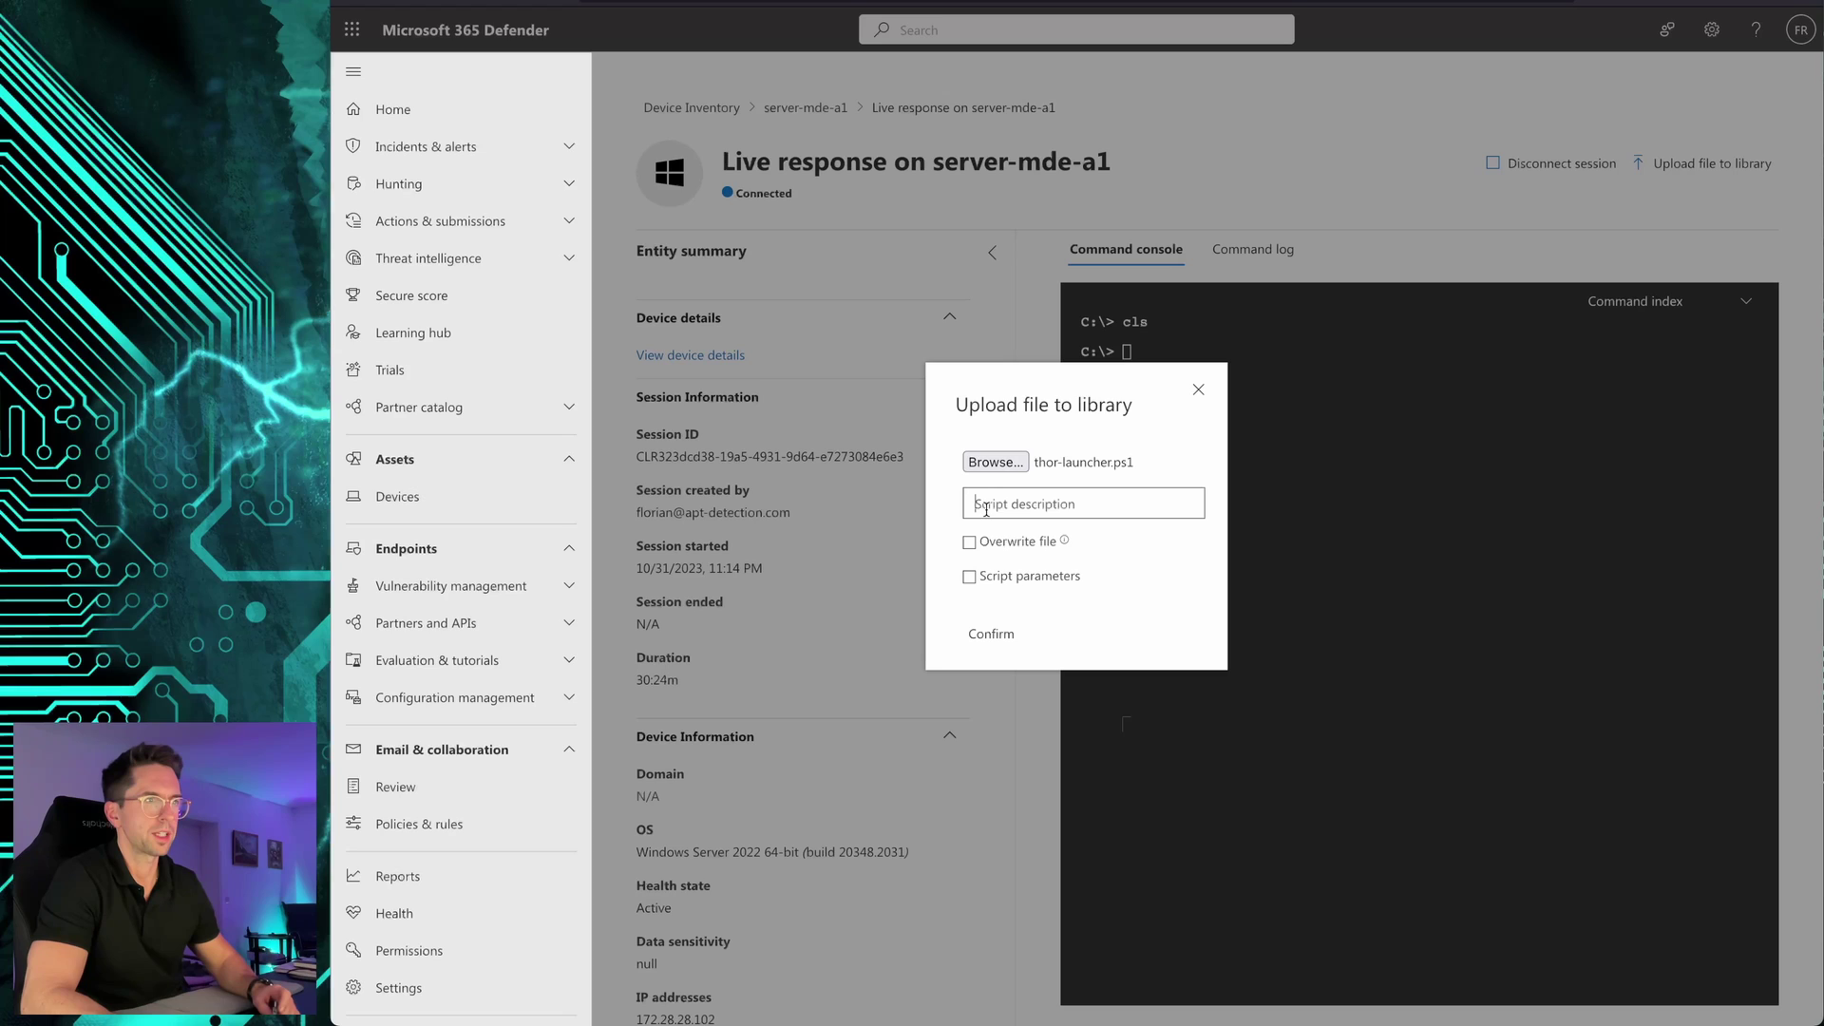
{"action": "left_click", "coordinate": [1000, 538]}
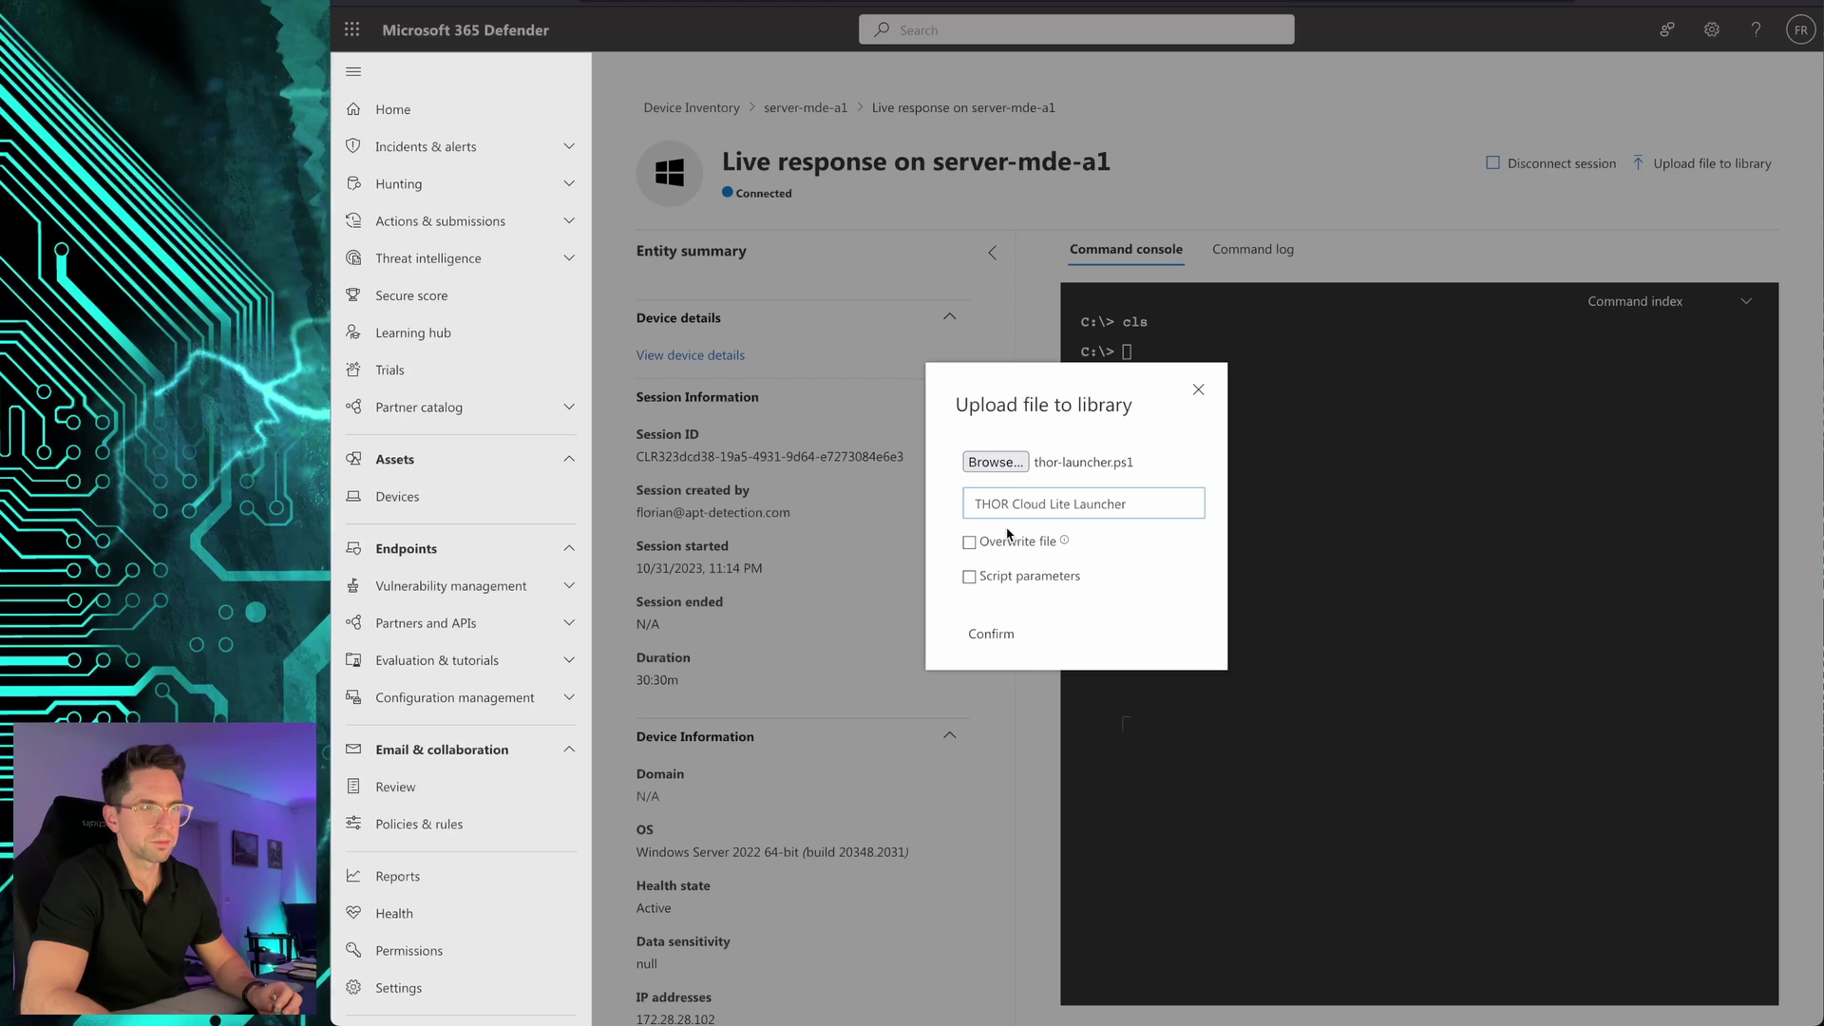
{"action": "left_click", "coordinate": [969, 542]}
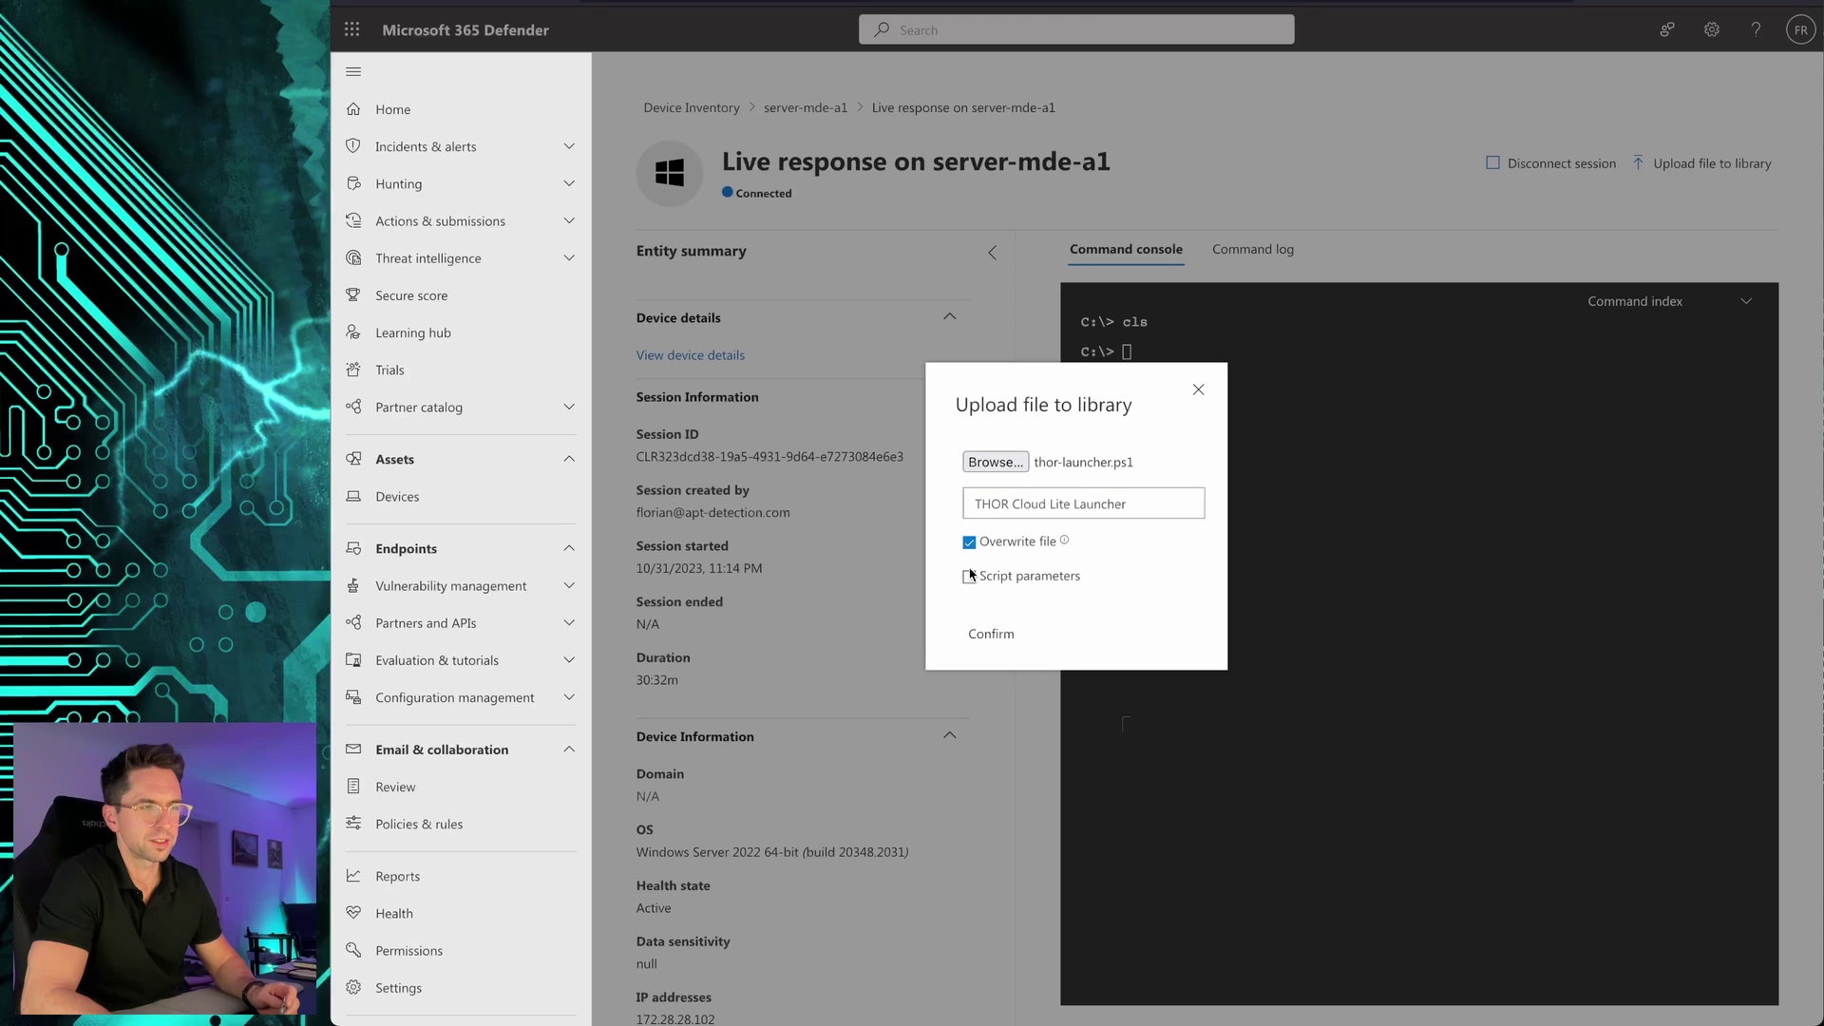
{"action": "left_click", "coordinate": [986, 630]}
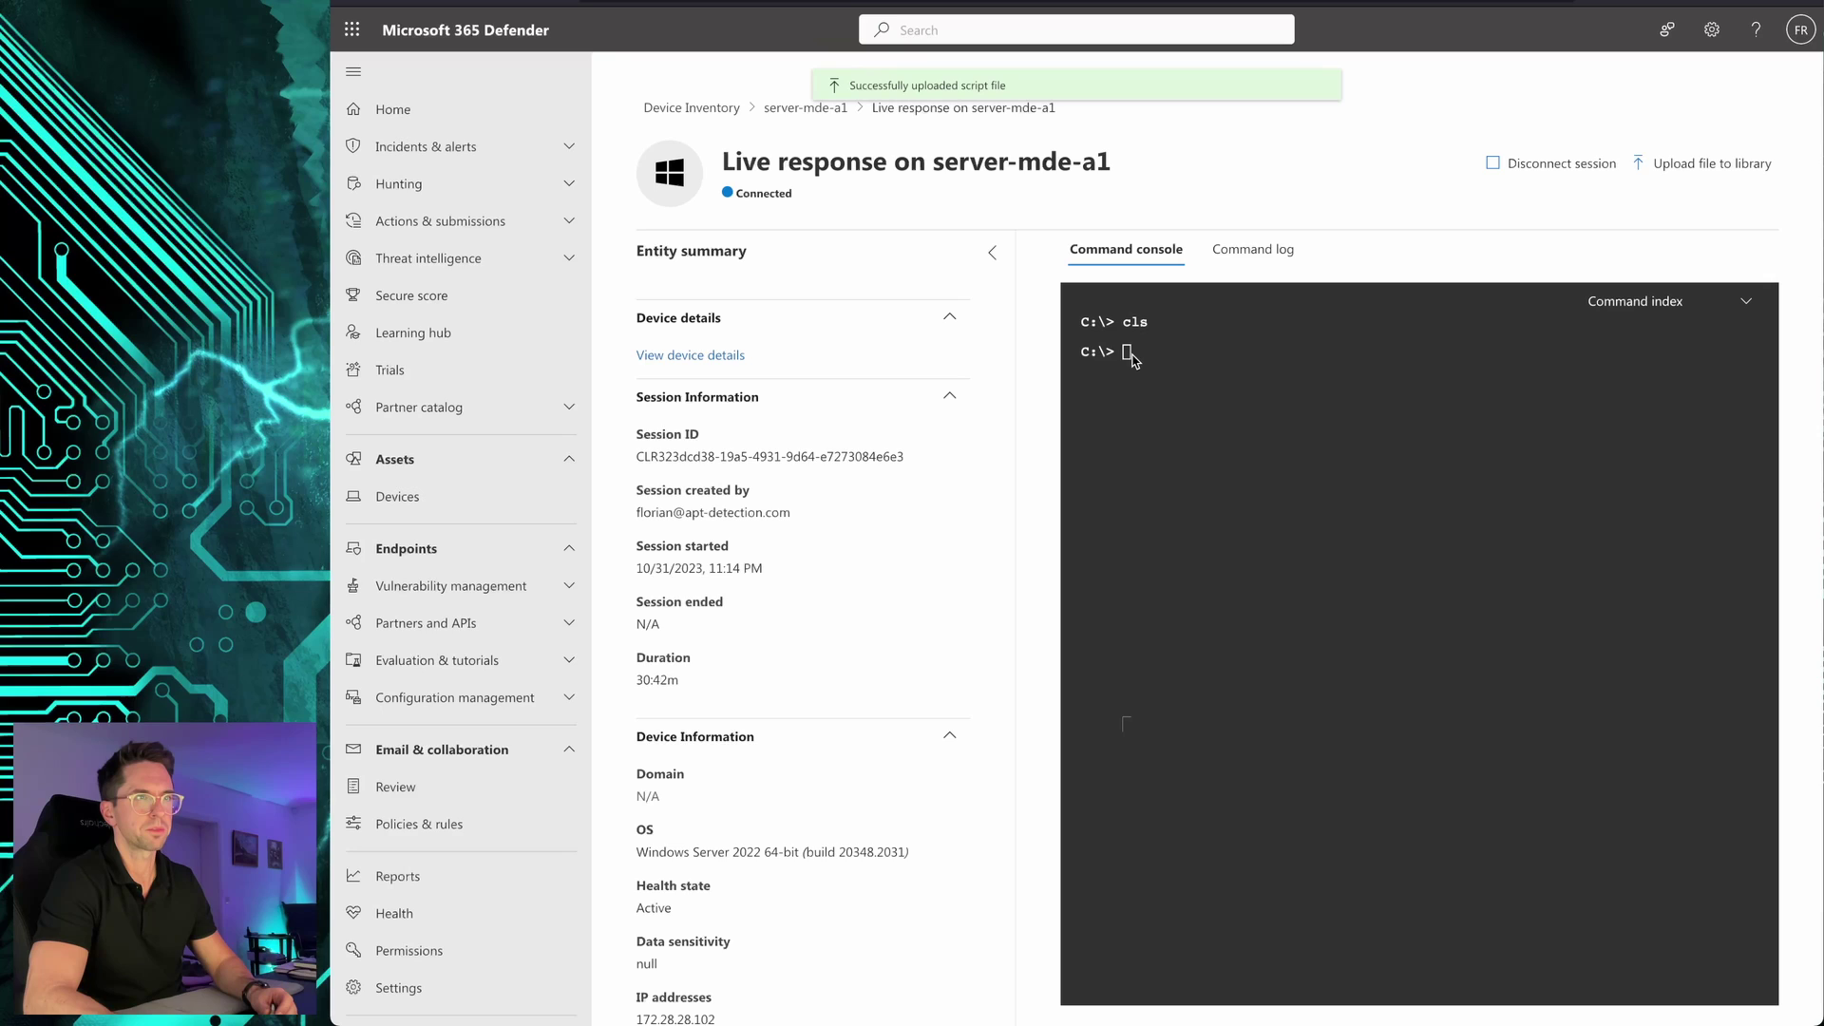
- List the library to confirm thor-launcher.ps1 is there, then execute it with 'run thor-launcher.ps1'
{"action": "type", "text": "li"}
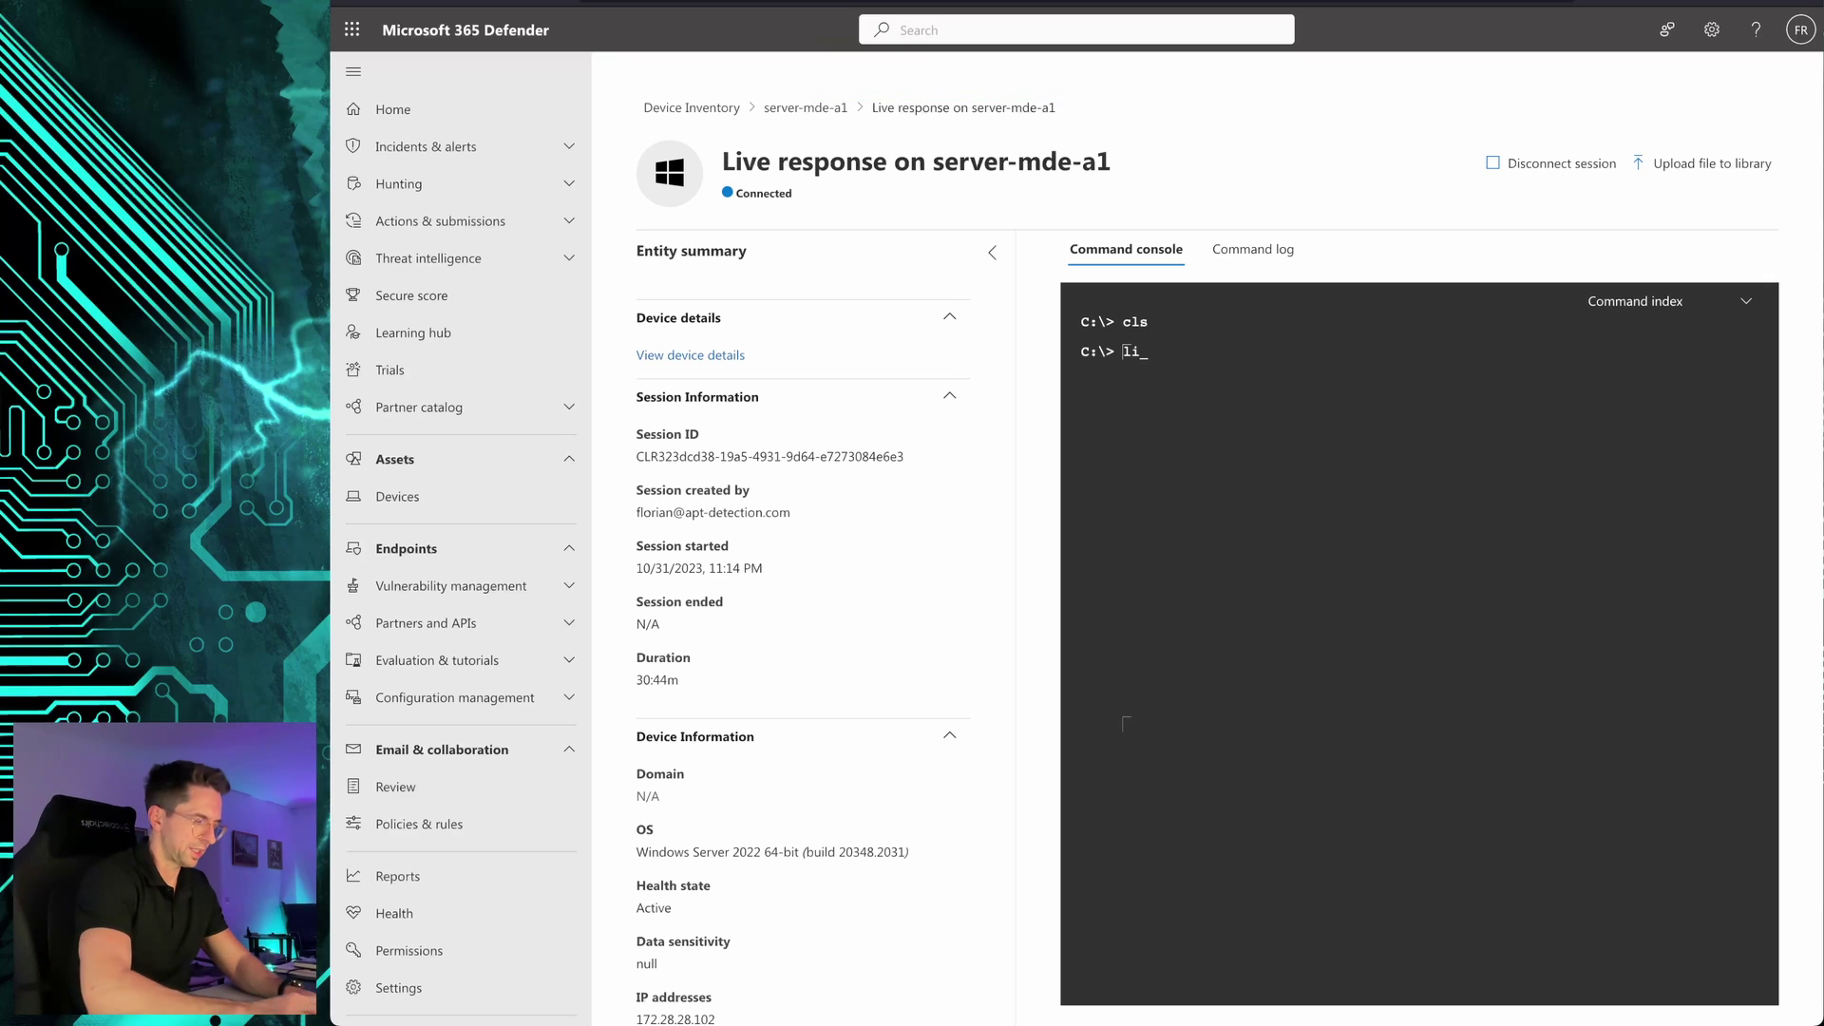
{"action": "type", "text": "brary"}
{"action": "key", "text": "Return"}
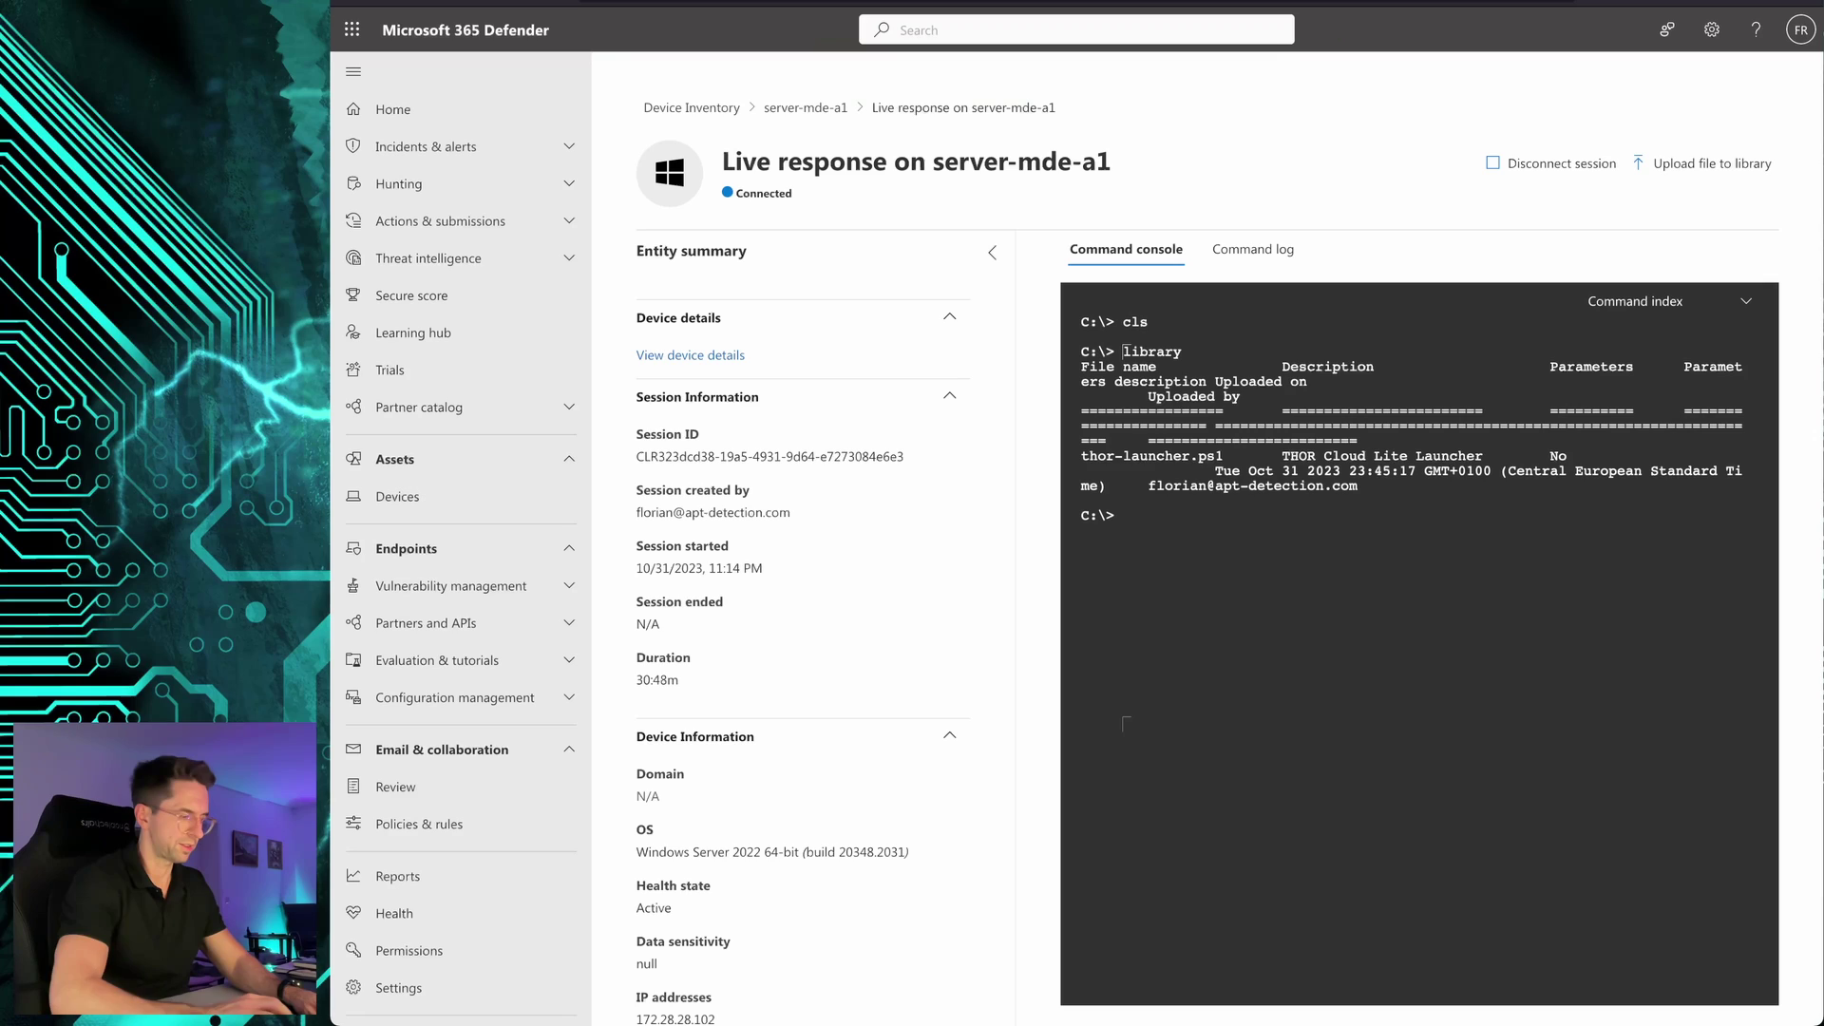
{"action": "type", "text": "run "}
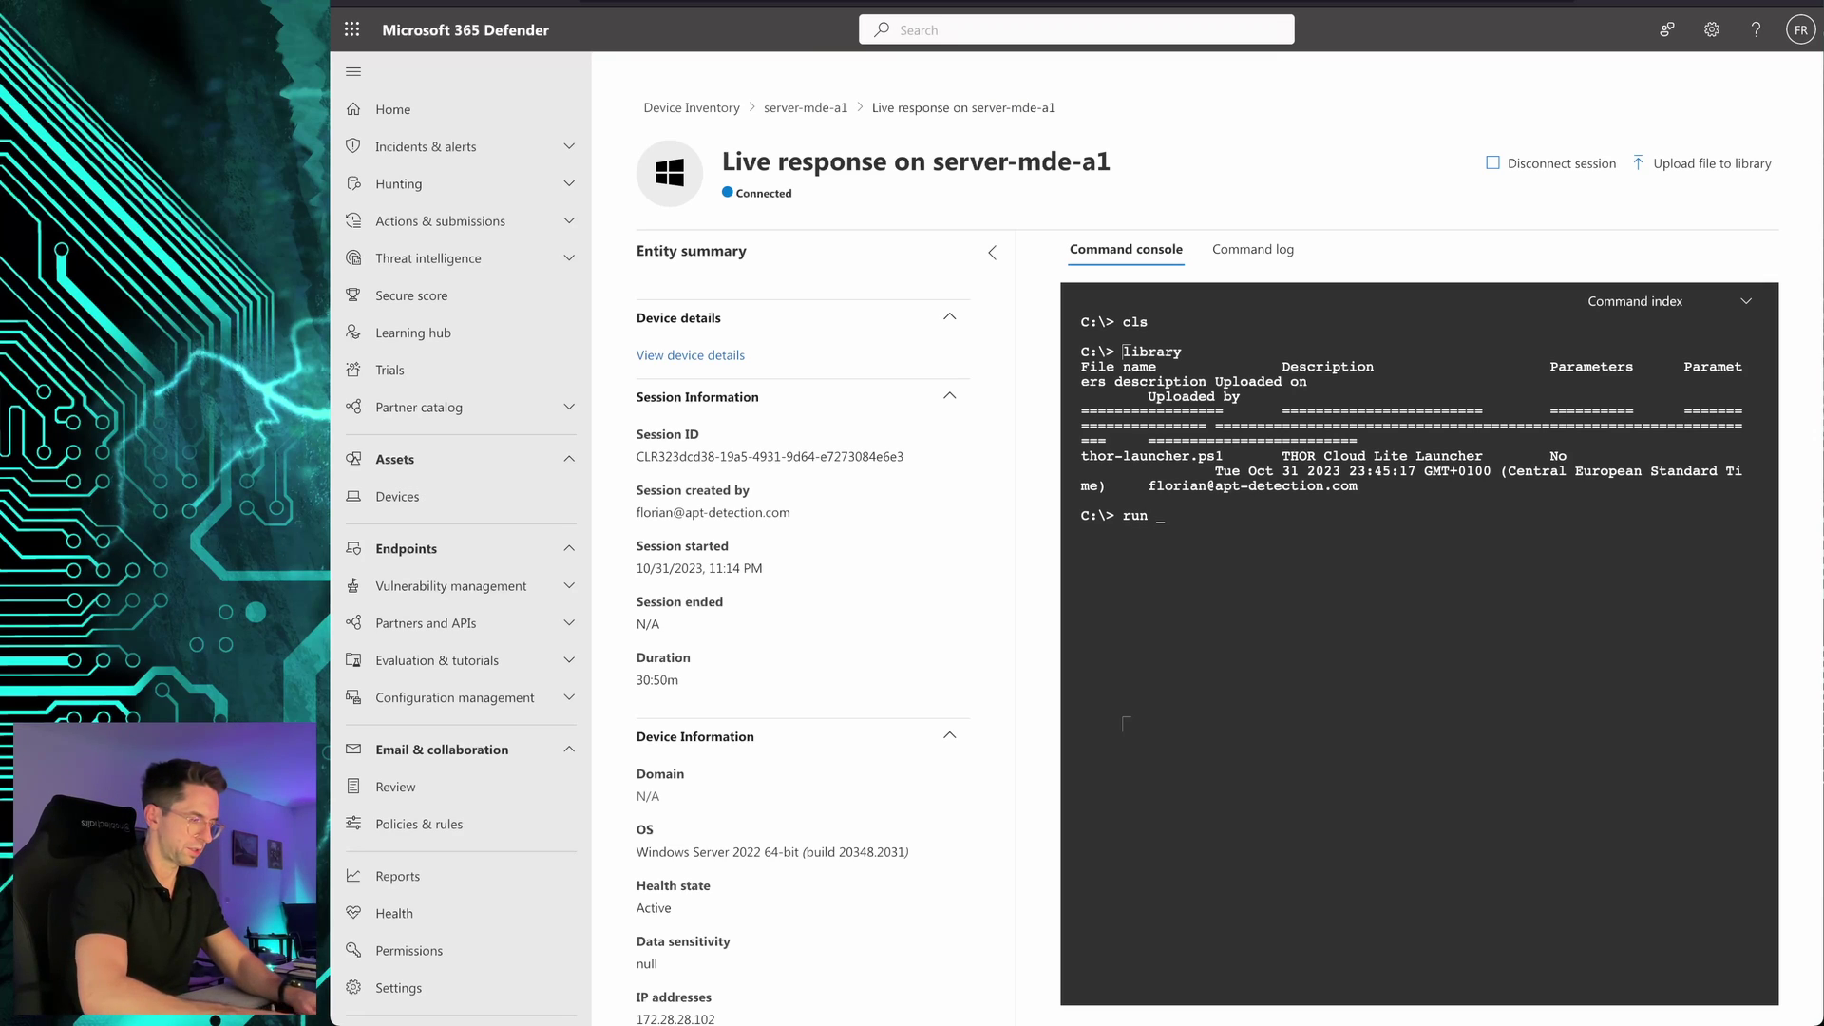
{"action": "type", "text": "thor-launcher."}
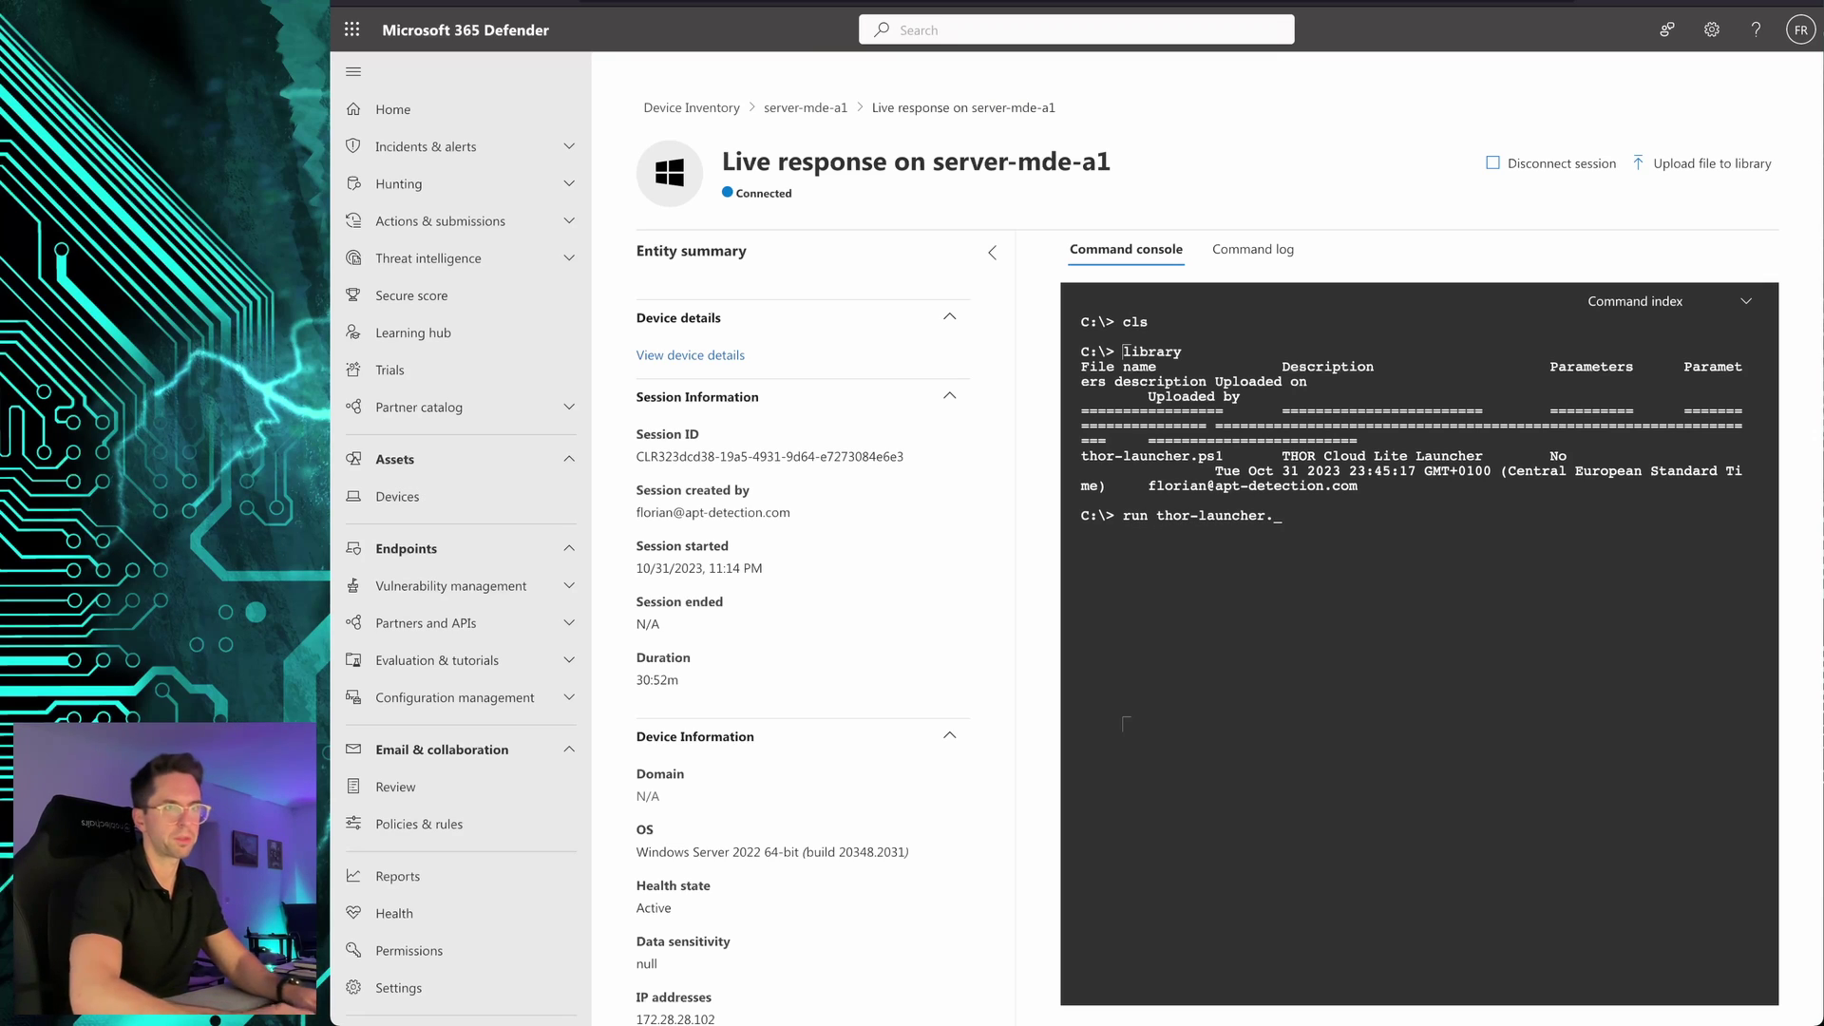
{"action": "type", "text": "ps1"}
{"action": "key", "text": "Return"}
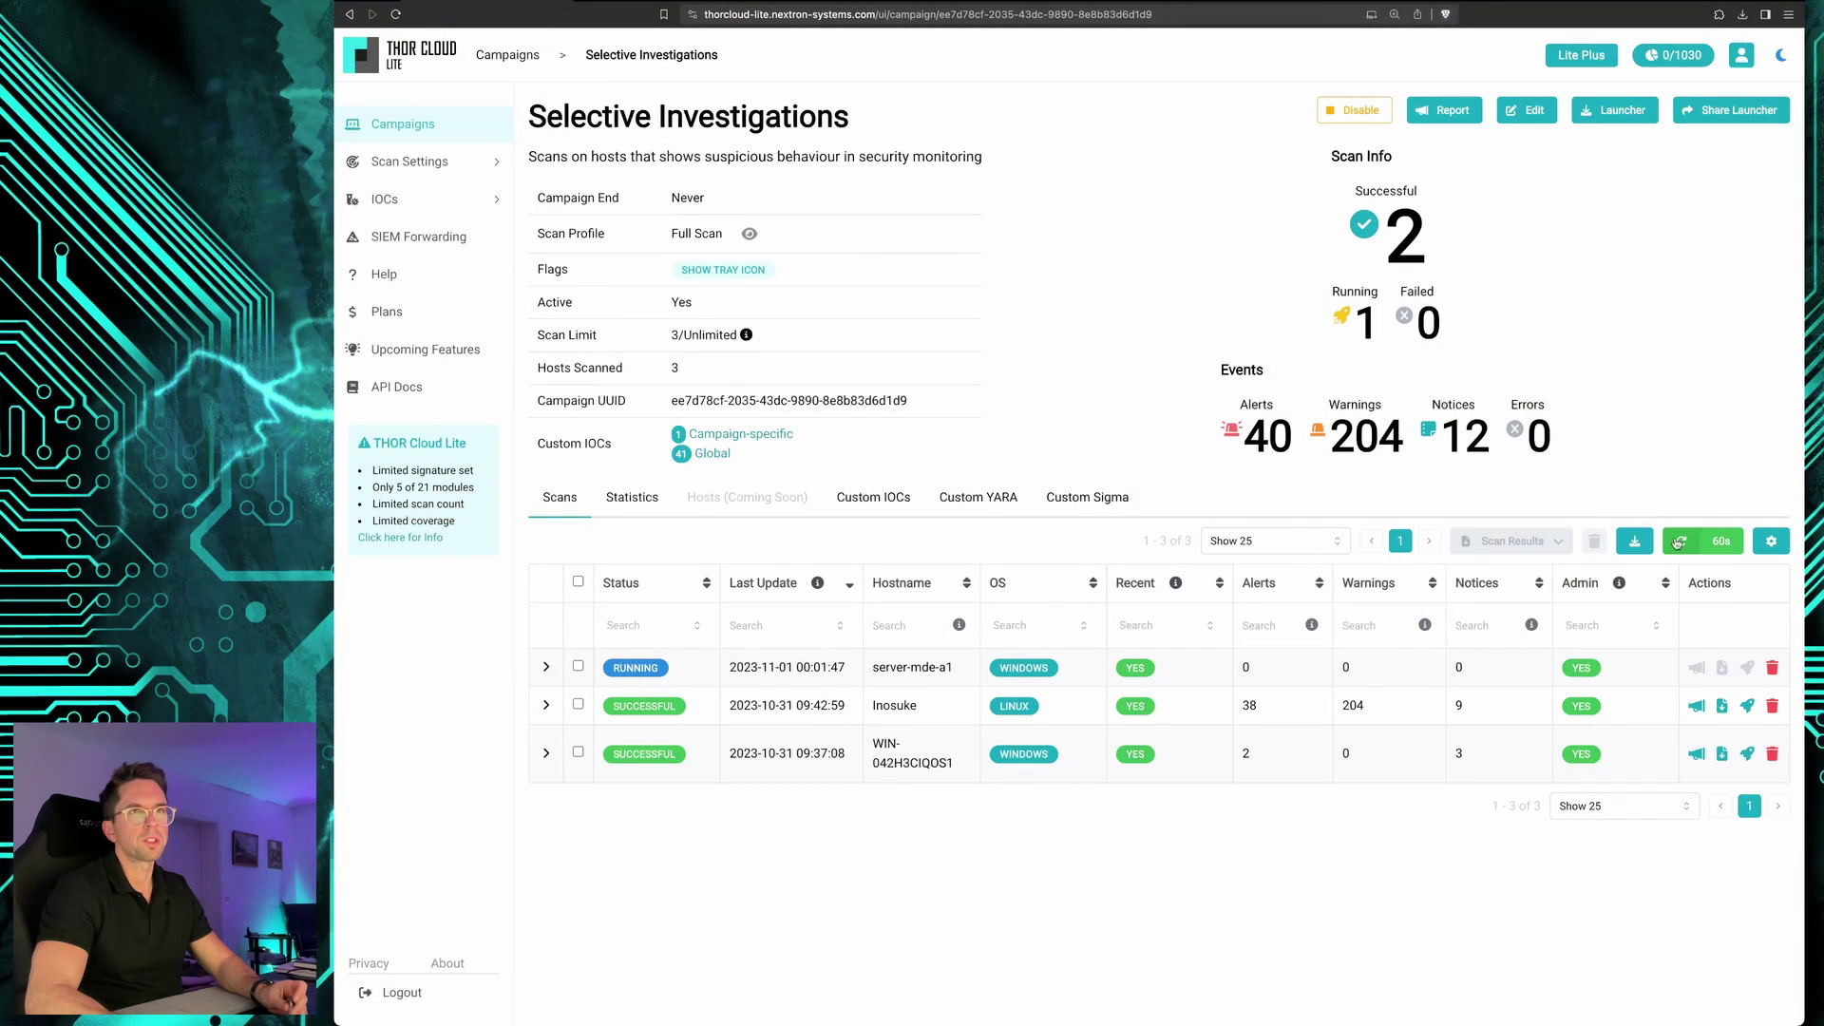
{"action": "left_click", "coordinate": [546, 667]}
{"action": "left_click", "coordinate": [544, 668]}
{"action": "left_click", "coordinate": [545, 668]}
{"action": "left_click", "coordinate": [546, 668]}
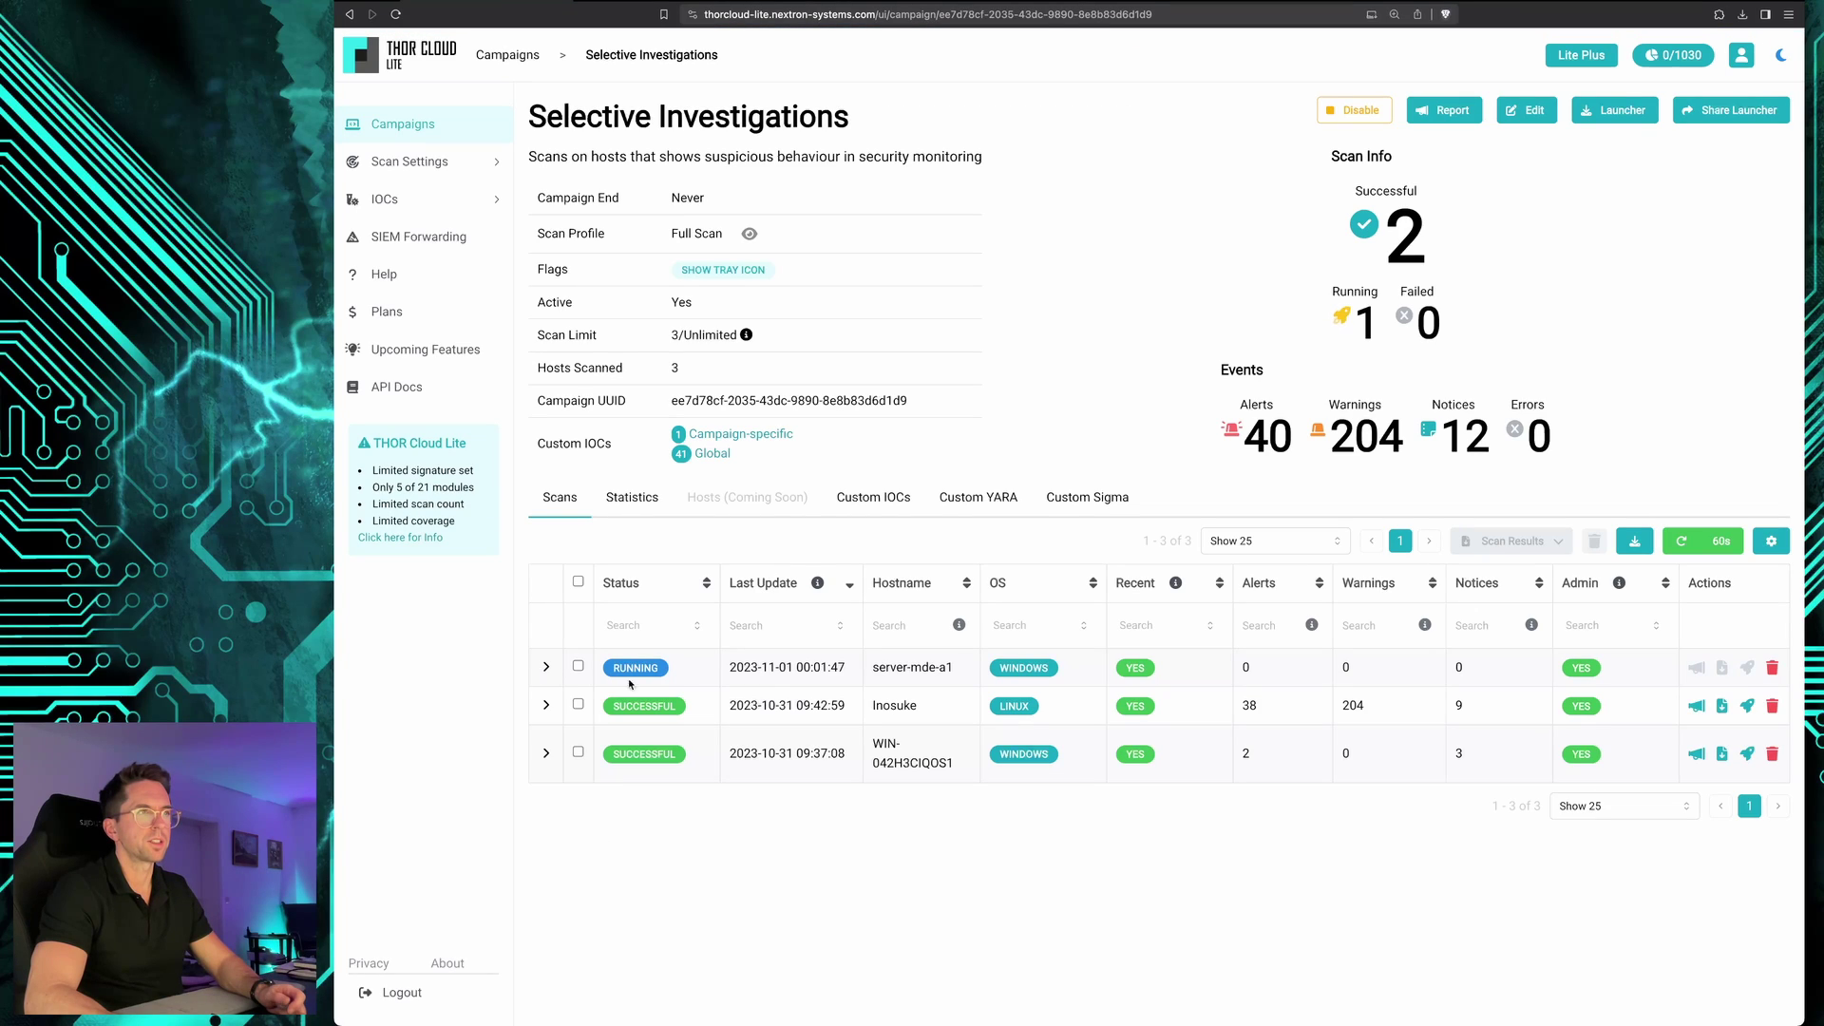